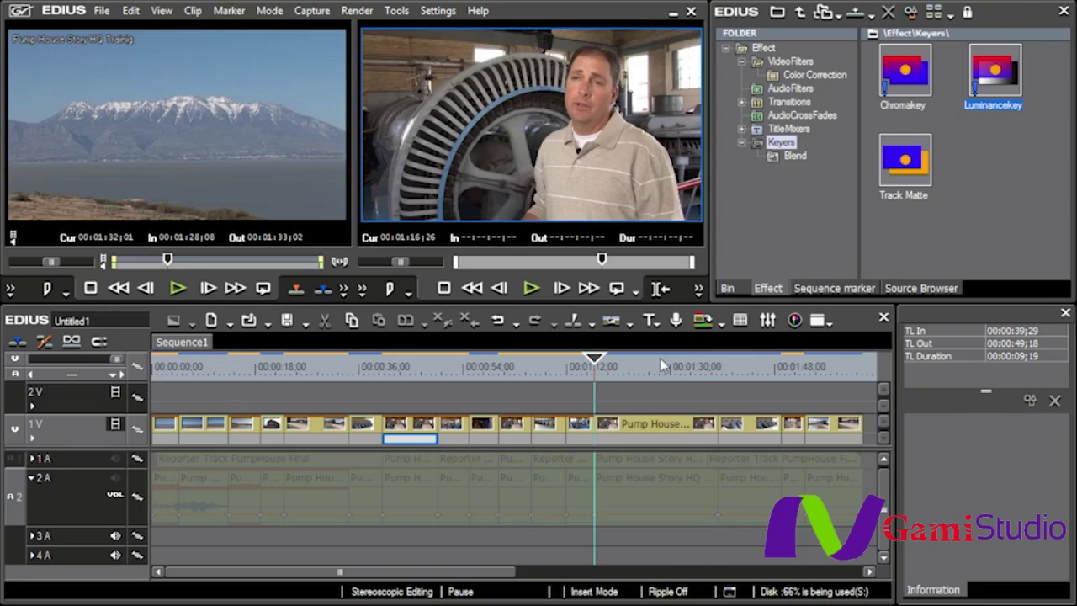
Step: Park the playhead at 00:01:49;18 on the green-screen stone clip
{"action": "left_click", "coordinate": [790, 374]}
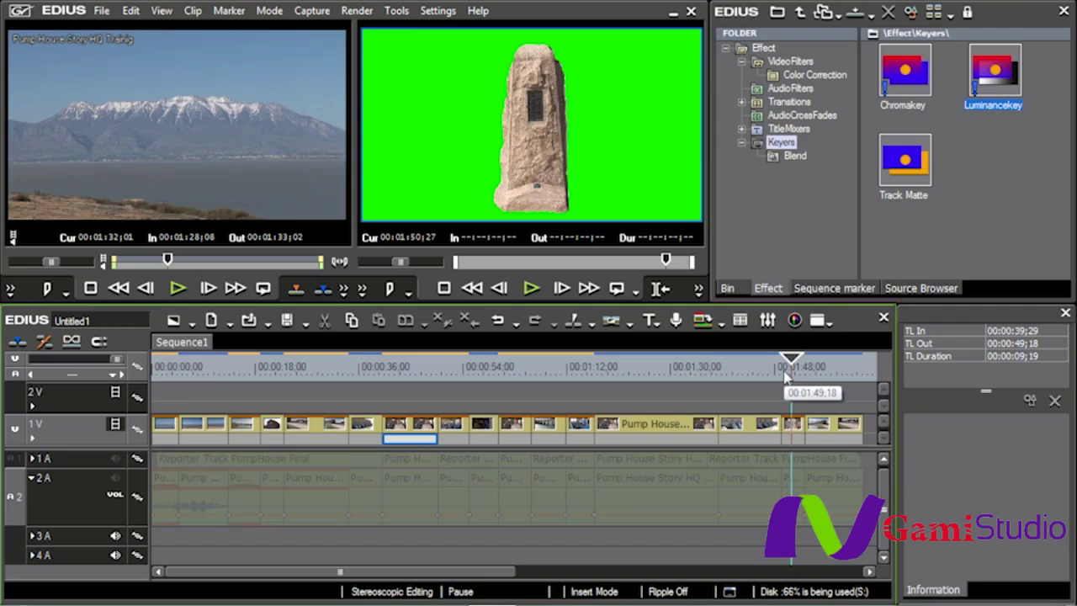
Step: Move the stone clip up onto video track 2V
{"action": "left_click", "coordinate": [795, 429]}
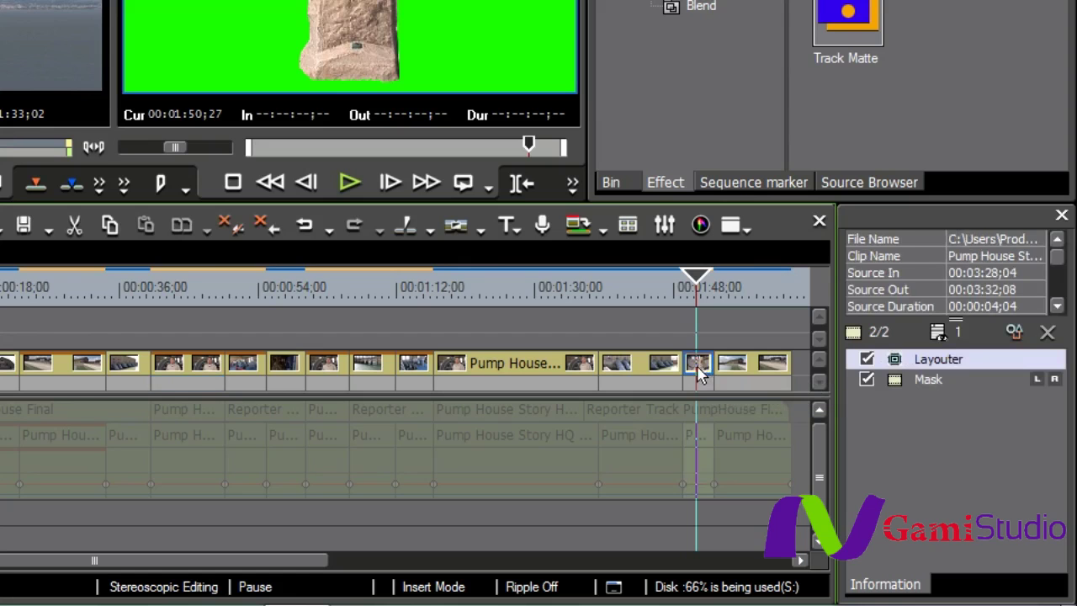
{"action": "left_click_drag", "start_coordinate": [697, 367], "coordinate": [753, 337]}
{"action": "left_click_drag", "start_coordinate": [762, 289], "coordinate": [735, 291]}
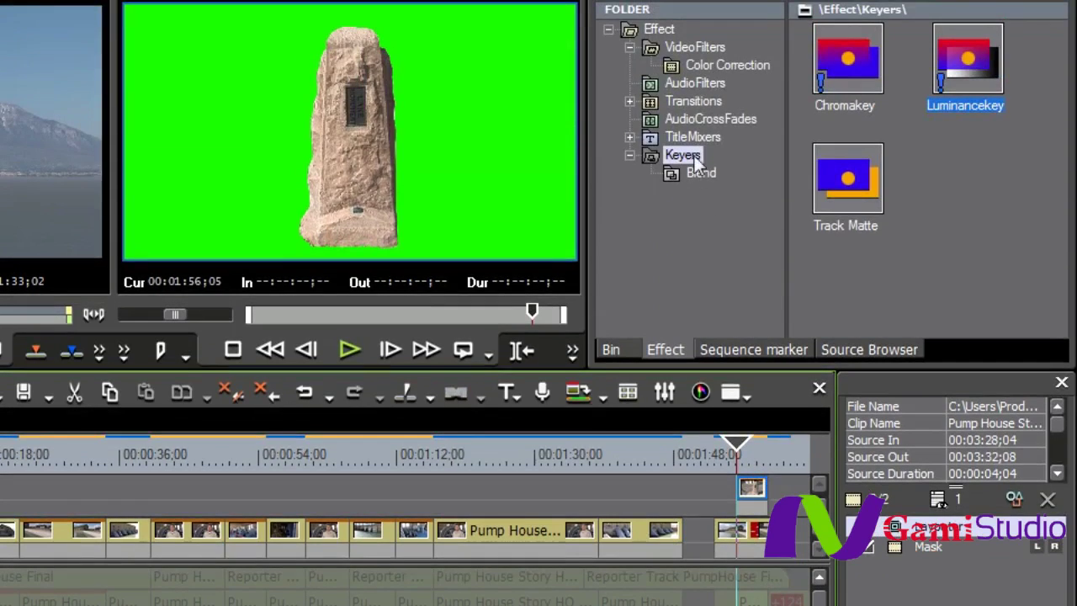
Step: Apply Chromakey to the stone clip's mixer row and play the composite over the pump house
{"action": "left_click", "coordinate": [682, 154]}
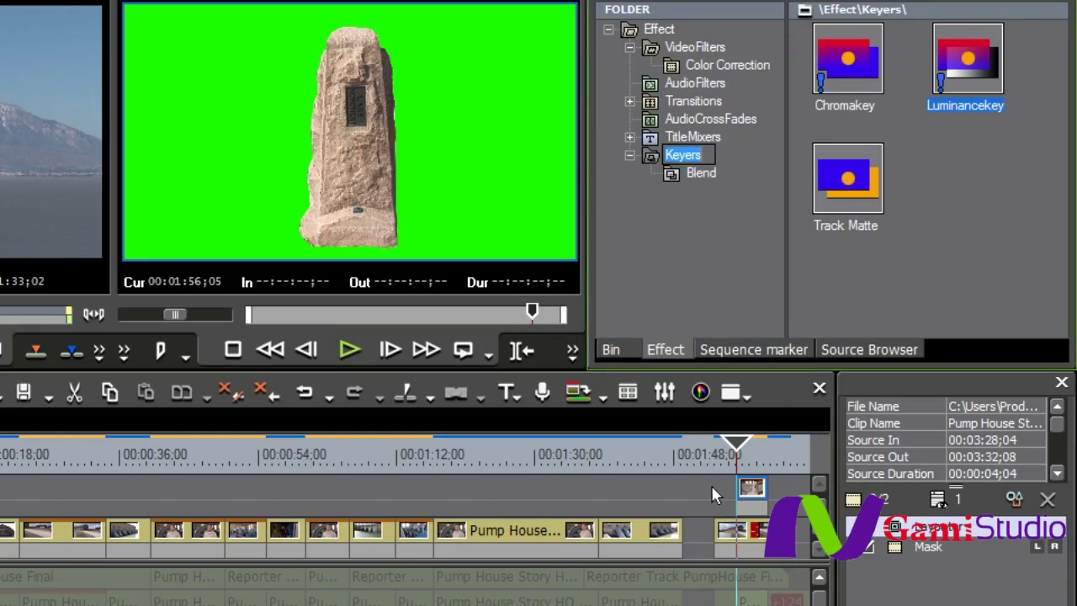
{"action": "left_click_drag", "start_coordinate": [869, 57], "coordinate": [749, 552]}
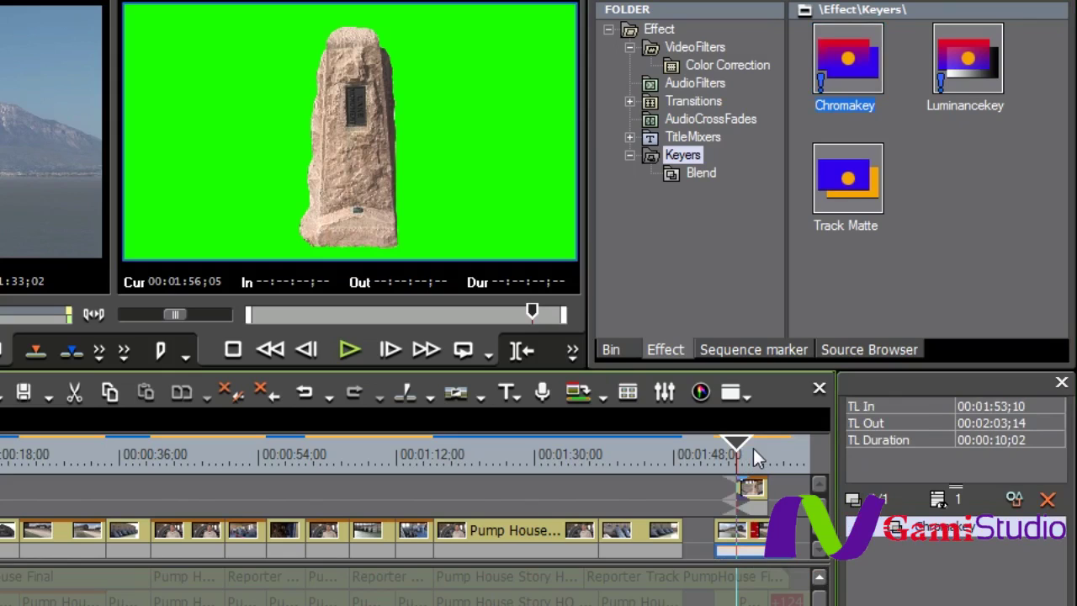
{"action": "left_click", "coordinate": [1041, 505]}
{"action": "left_click_drag", "start_coordinate": [844, 63], "coordinate": [751, 507]}
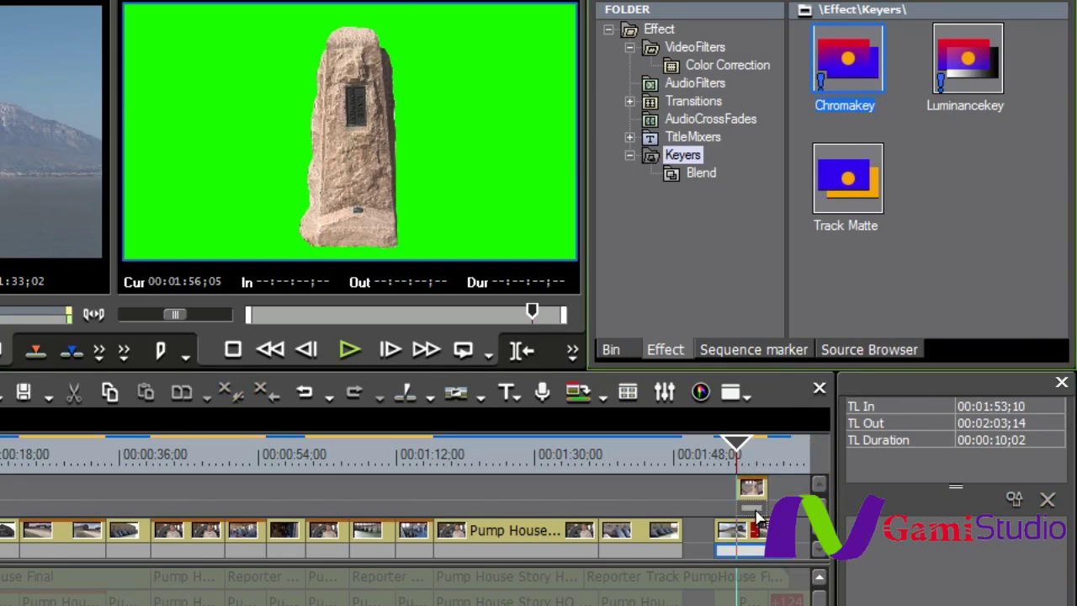
{"action": "left_click", "coordinate": [715, 455]}
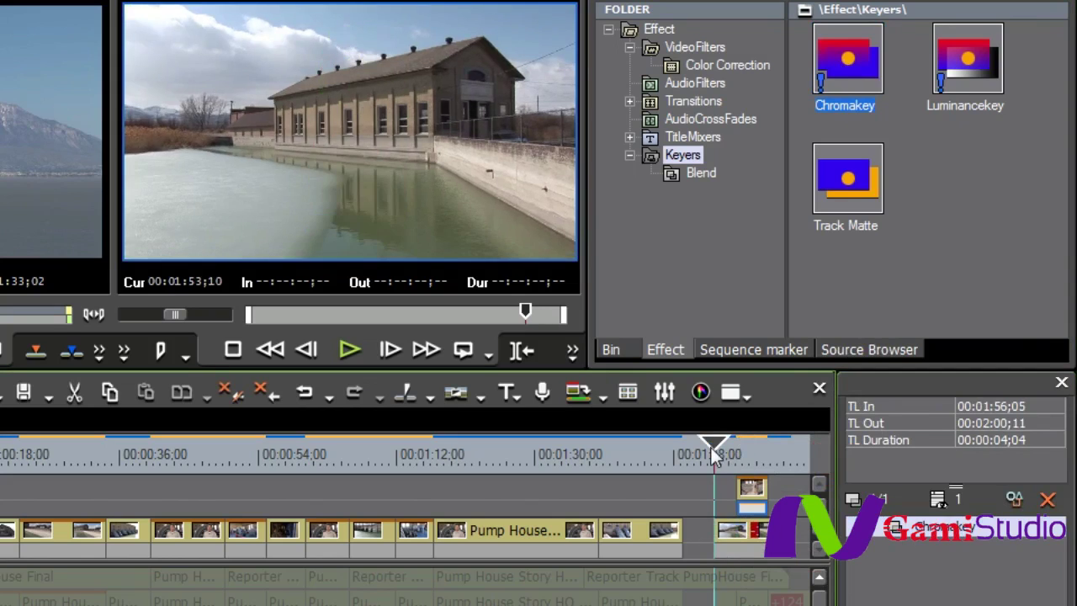
{"action": "key", "text": "space"}
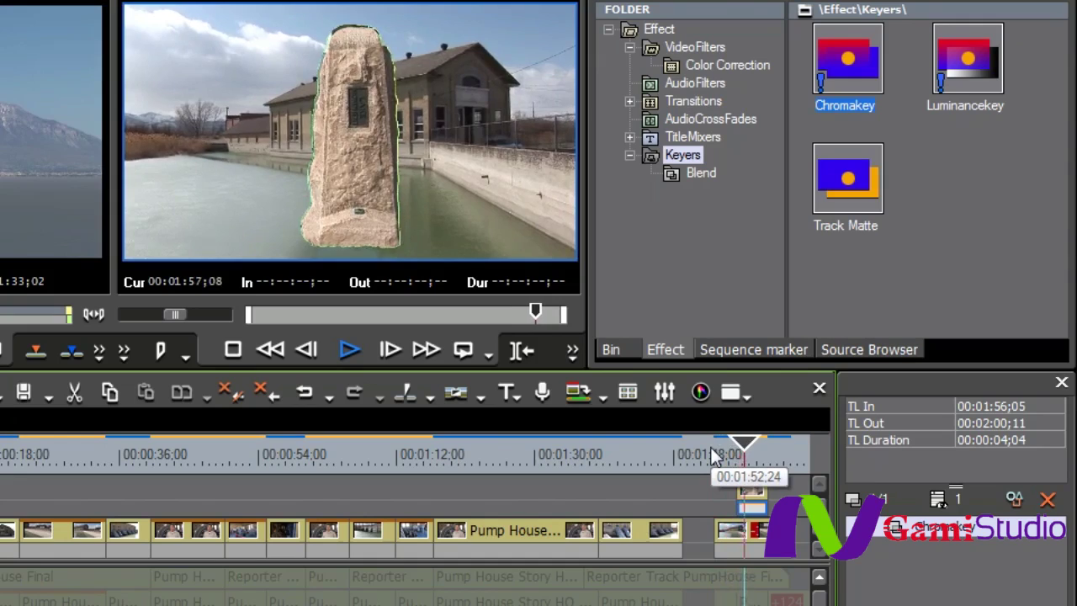
Step: Autofit the stone's Chromakey, set Cancel Color Range 42 and Power 96, and confirm
{"action": "double_click", "coordinate": [942, 531]}
{"action": "left_click_drag", "start_coordinate": [808, 402], "coordinate": [0, 321]}
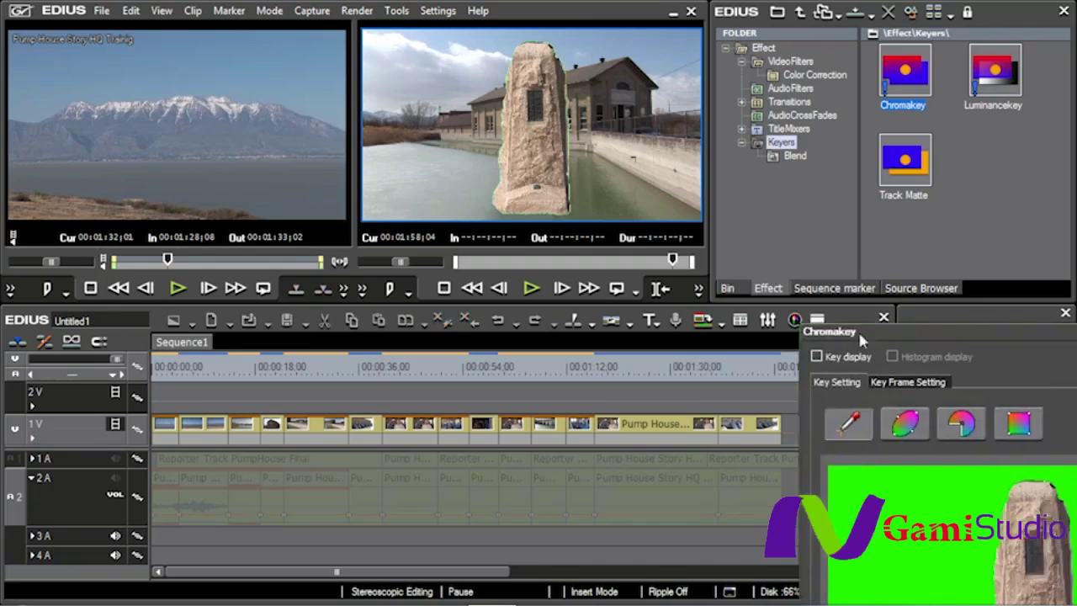
{"action": "left_click_drag", "start_coordinate": [107, 273], "coordinate": [136, 236]}
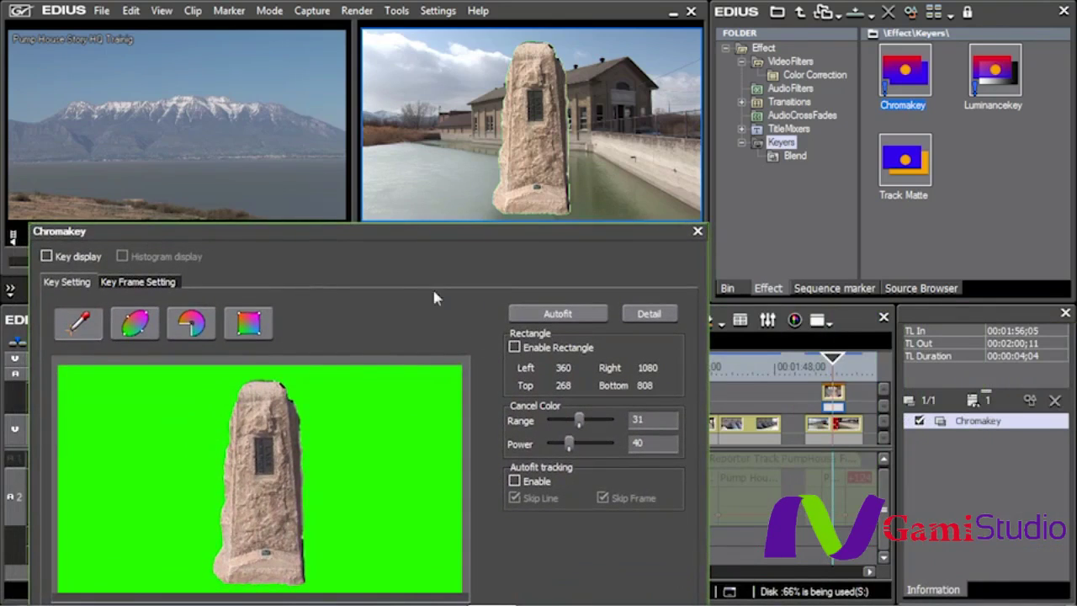
{"action": "left_click", "coordinate": [559, 315]}
{"action": "left_click", "coordinate": [557, 316]}
{"action": "left_click", "coordinate": [650, 315]}
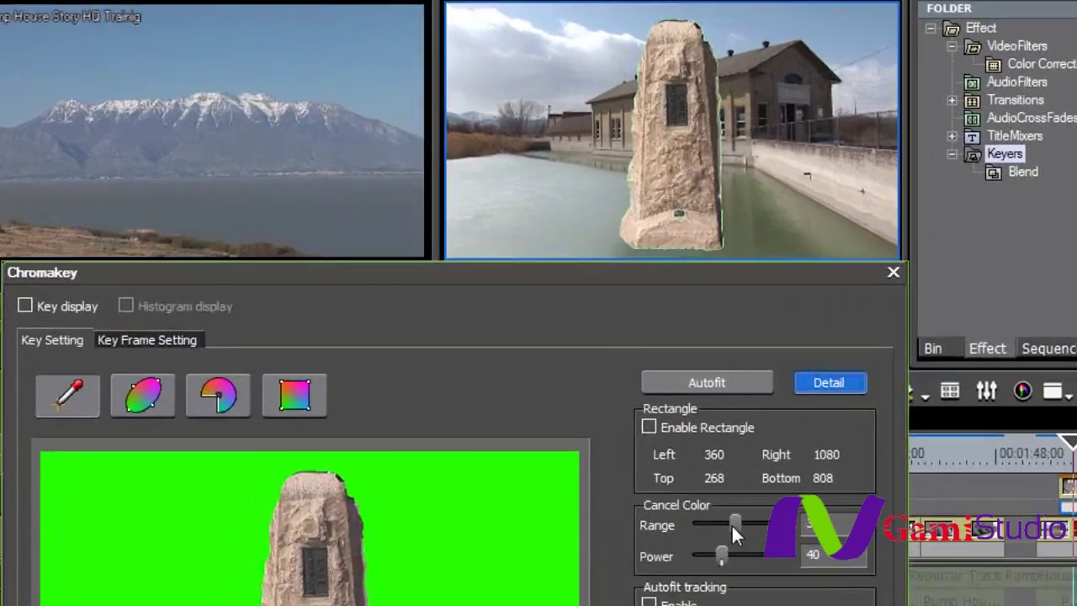
{"action": "left_click", "coordinate": [579, 420]}
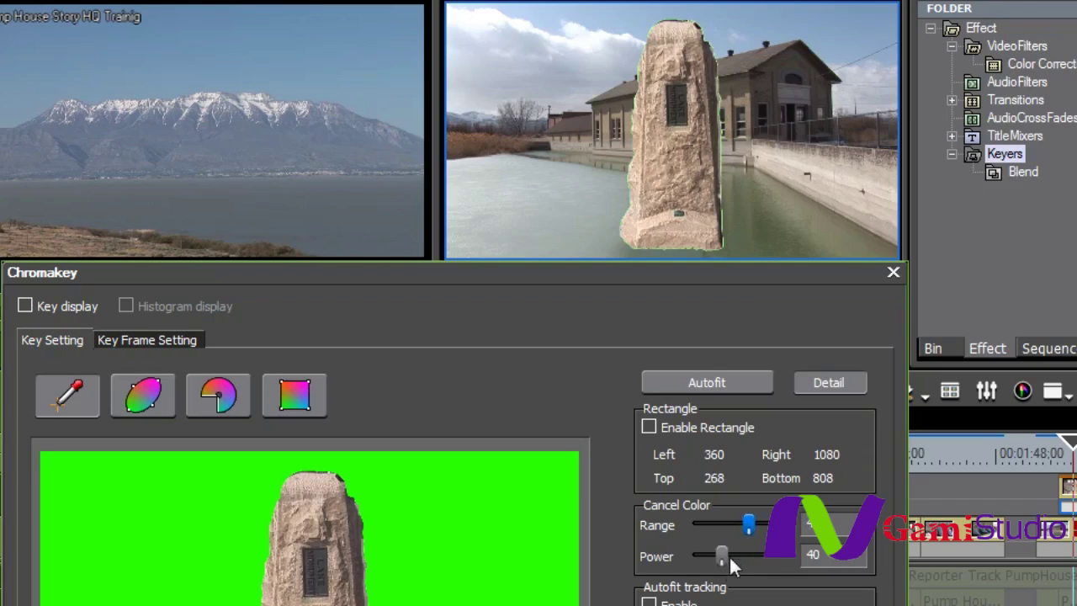
{"action": "left_click_drag", "start_coordinate": [729, 558], "coordinate": [754, 571]}
{"action": "left_click_drag", "start_coordinate": [669, 270], "coordinate": [657, 109]}
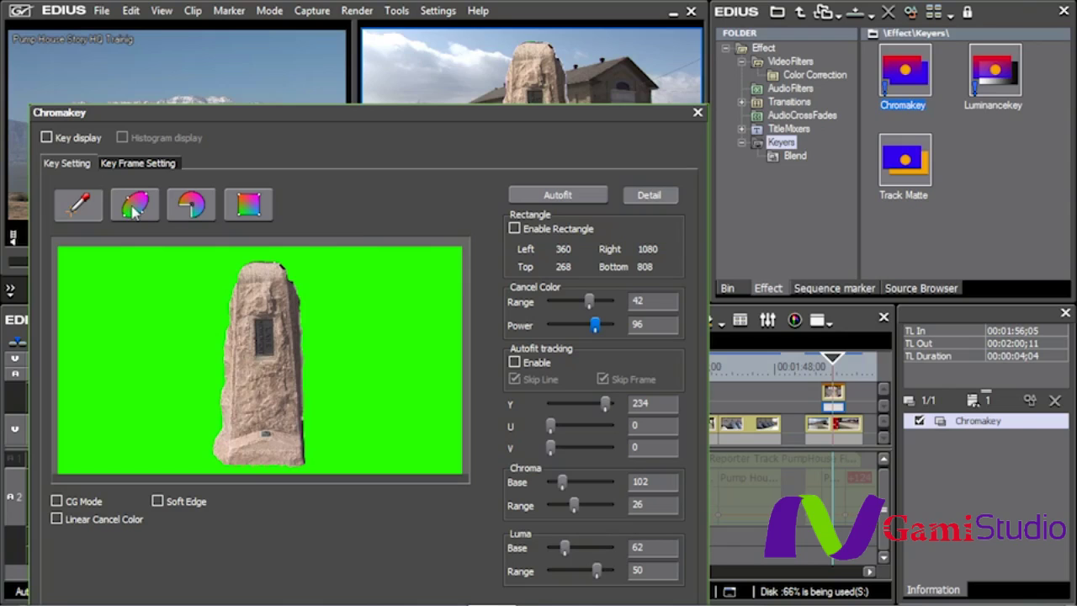
{"action": "left_click_drag", "start_coordinate": [576, 115], "coordinate": [577, 78]}
{"action": "left_click", "coordinate": [593, 600]}
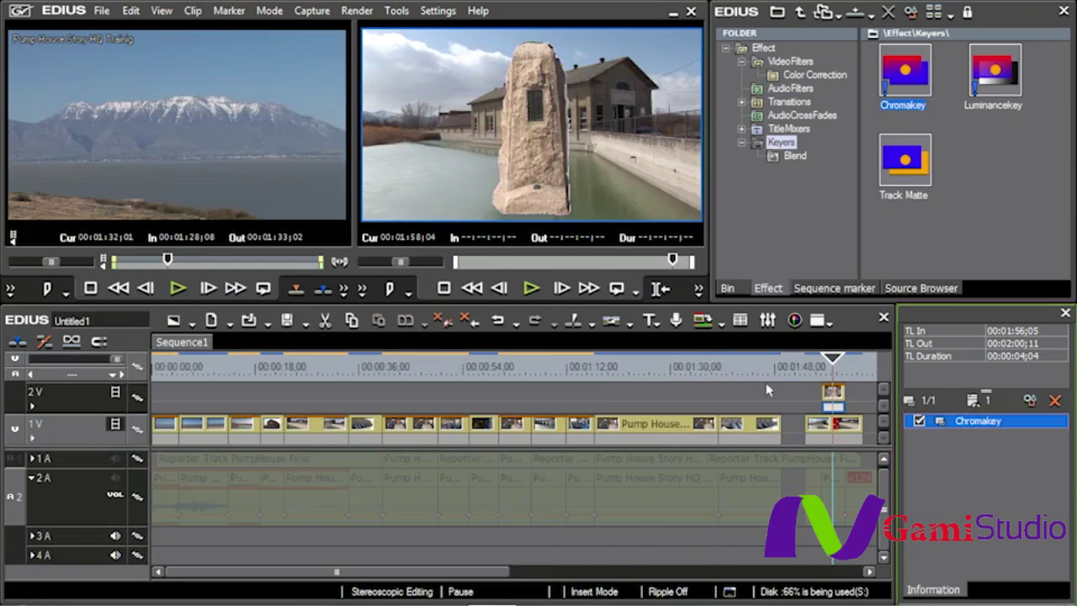
Step: Preview the keyed stone, then import GK-FH100-19A from the Chromakey folder into the bin
{"action": "key", "text": "space"}
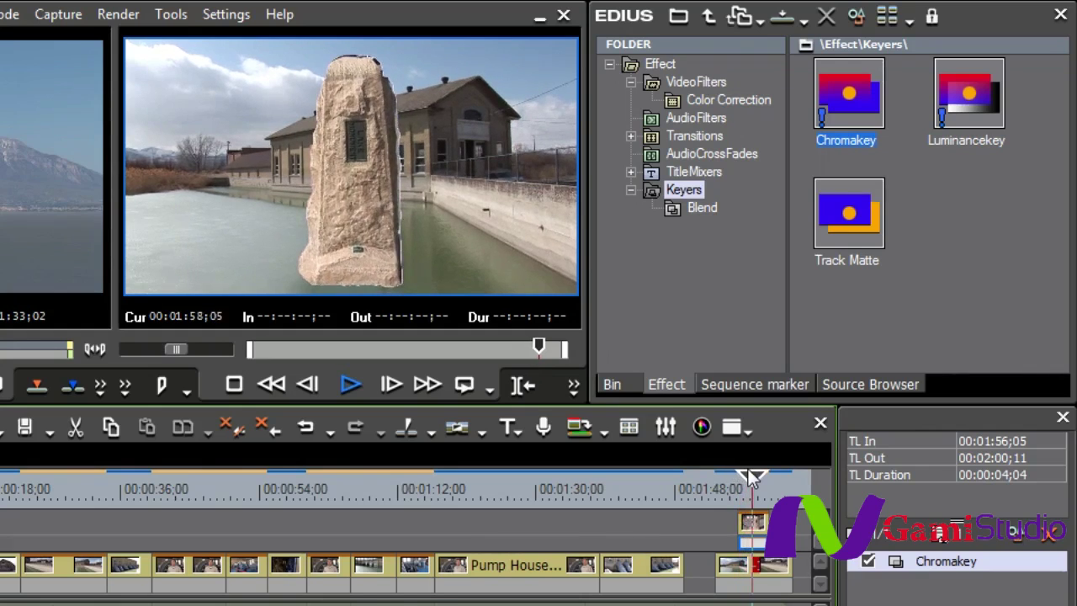
{"action": "key", "text": "space"}
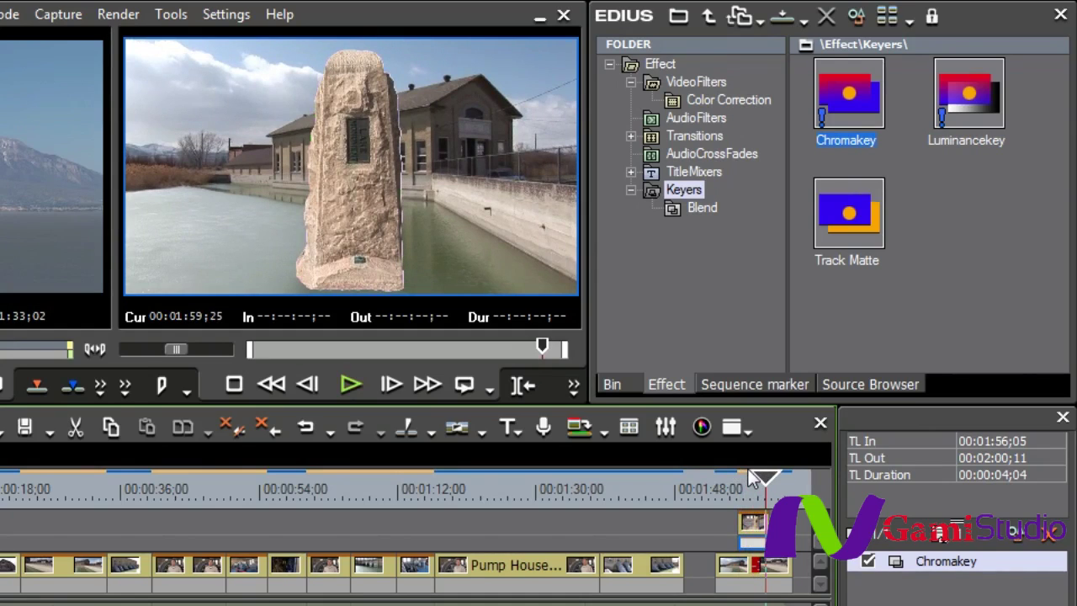
{"action": "left_click", "coordinate": [637, 383]}
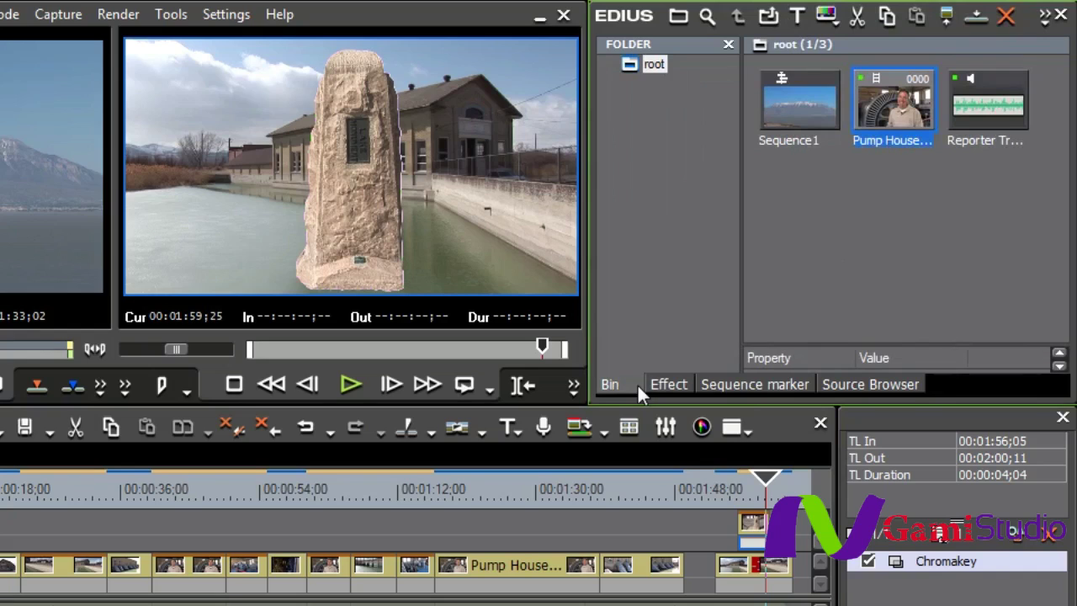
{"action": "double_click", "coordinate": [883, 233]}
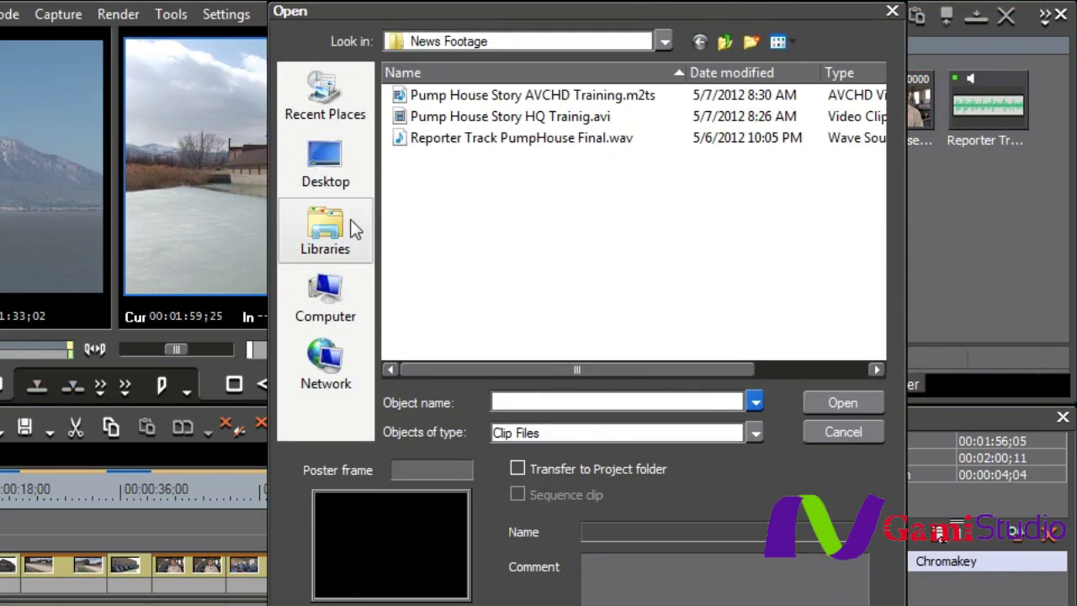
{"action": "left_click", "coordinate": [722, 42]}
{"action": "left_click", "coordinate": [459, 124]}
{"action": "double_click", "coordinate": [460, 125]}
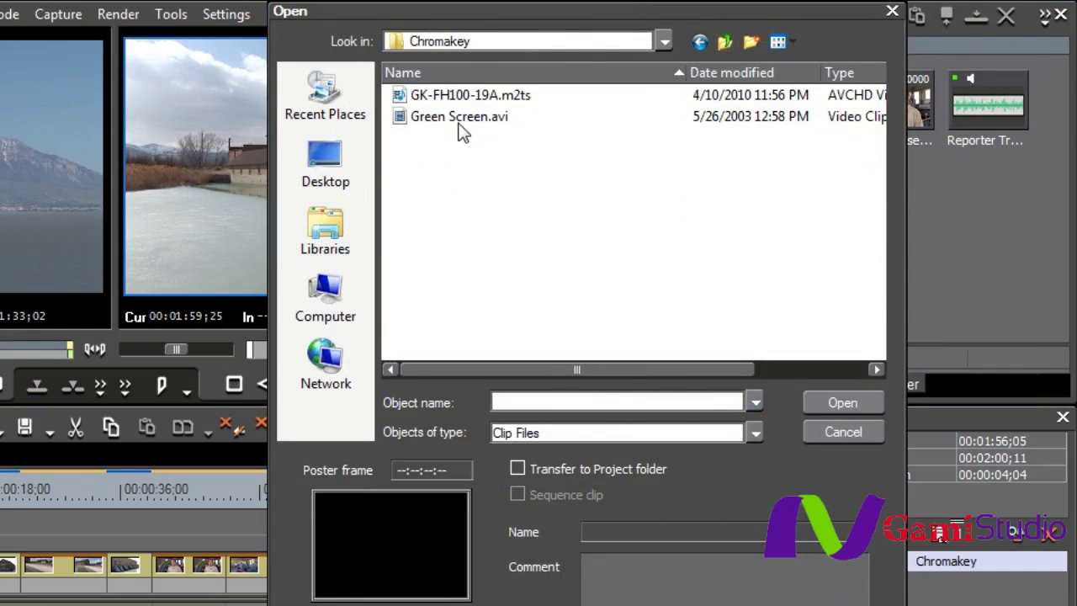
{"action": "double_click", "coordinate": [461, 94]}
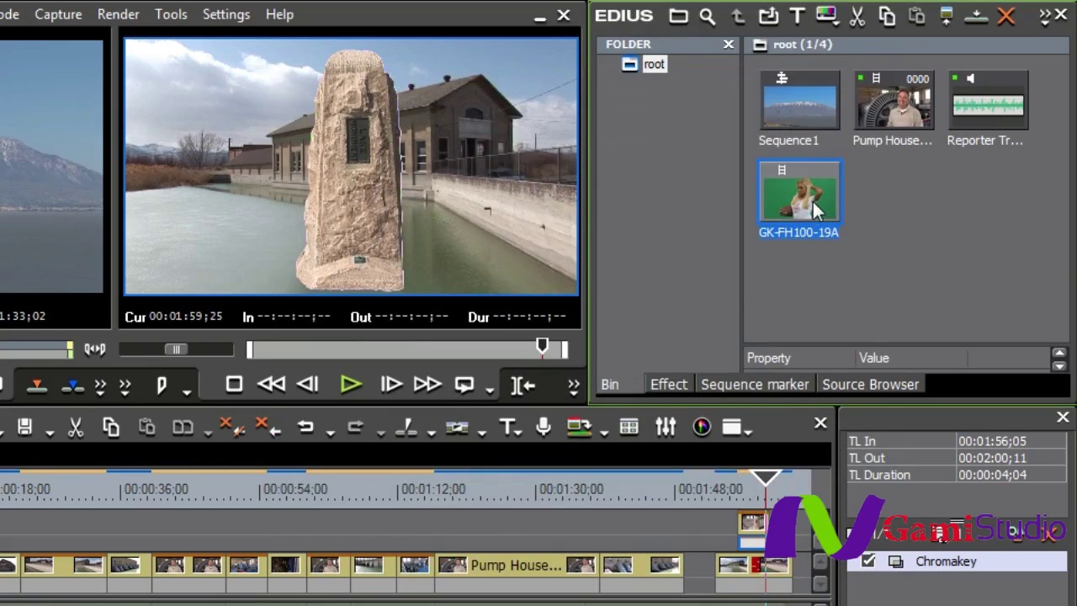
Step: Place GK-FH100-19A on track 2V and trim both ends to 00:00:15;27
{"action": "mouse_move", "coordinate": [811, 206]}
{"action": "left_click_drag", "start_coordinate": [811, 205], "coordinate": [461, 540]}
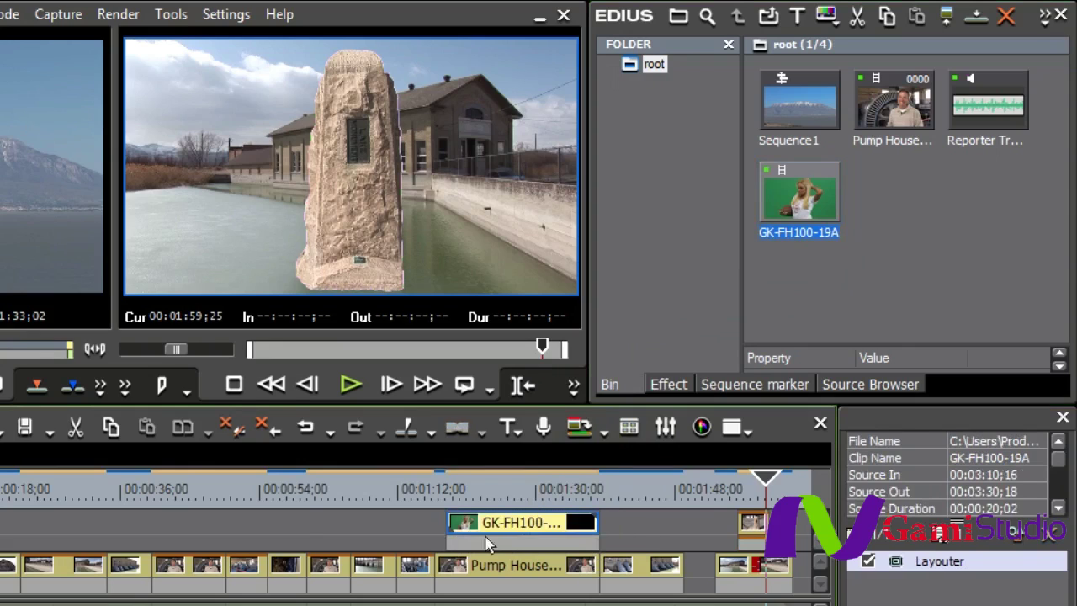
{"action": "left_click_drag", "start_coordinate": [530, 532], "coordinate": [522, 531]}
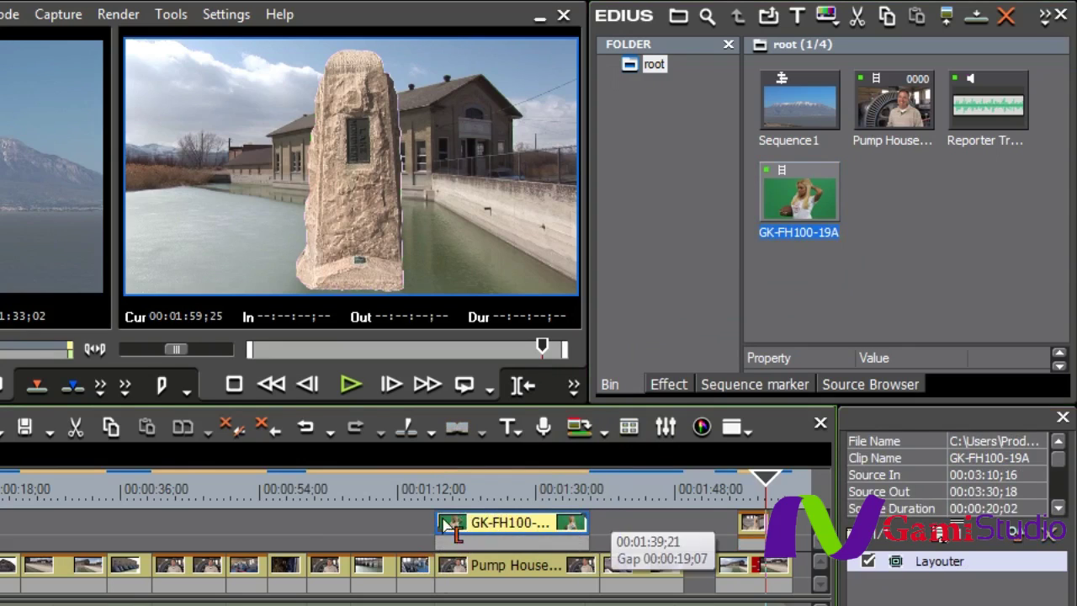
{"action": "left_click_drag", "start_coordinate": [448, 526], "coordinate": [471, 529]}
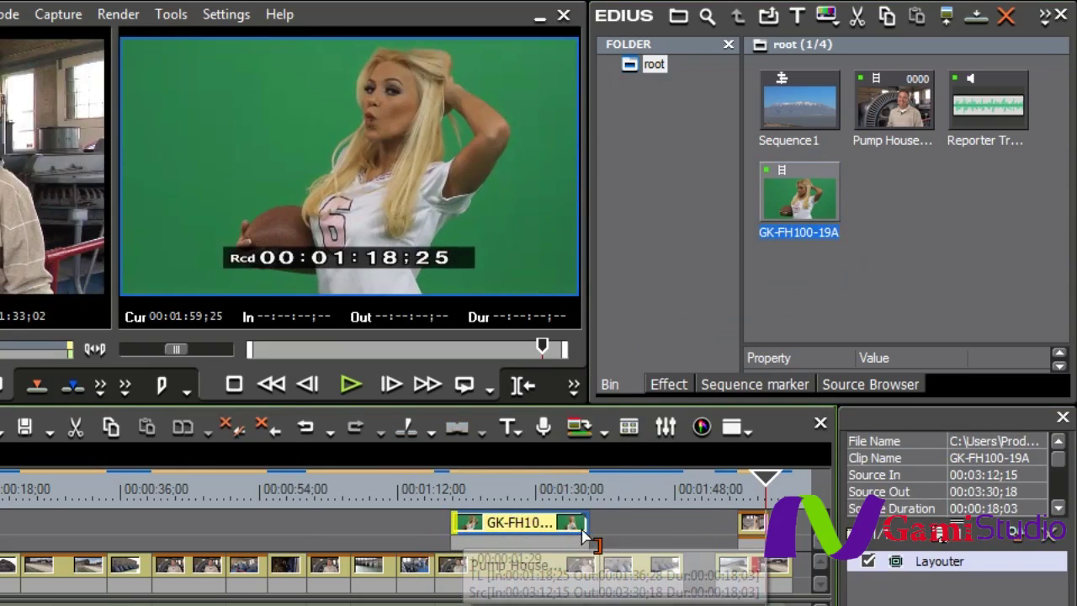
{"action": "left_click_drag", "start_coordinate": [585, 531], "coordinate": [575, 539]}
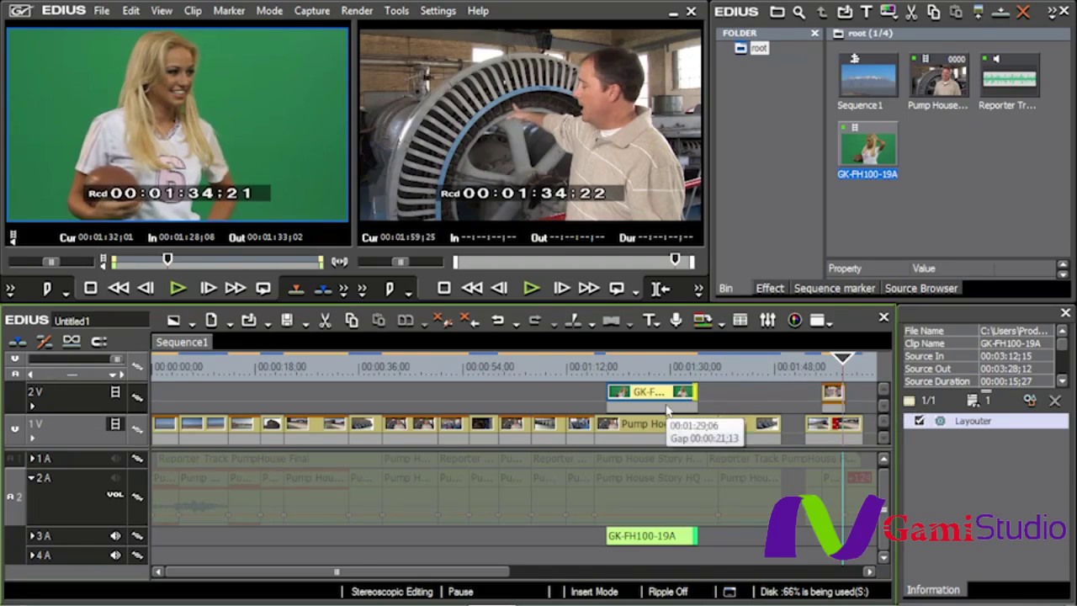
Step: Apply the Chromakey keyer to the GK-FH100-19A clip on track 2V
{"action": "left_click", "coordinate": [781, 290]}
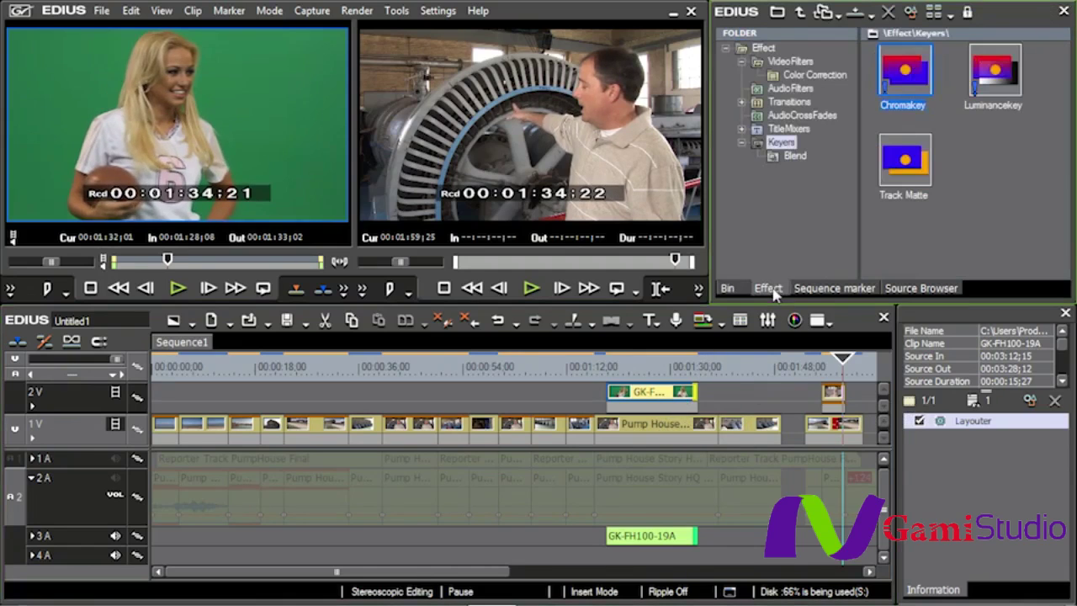
{"action": "mouse_move", "coordinate": [900, 73]}
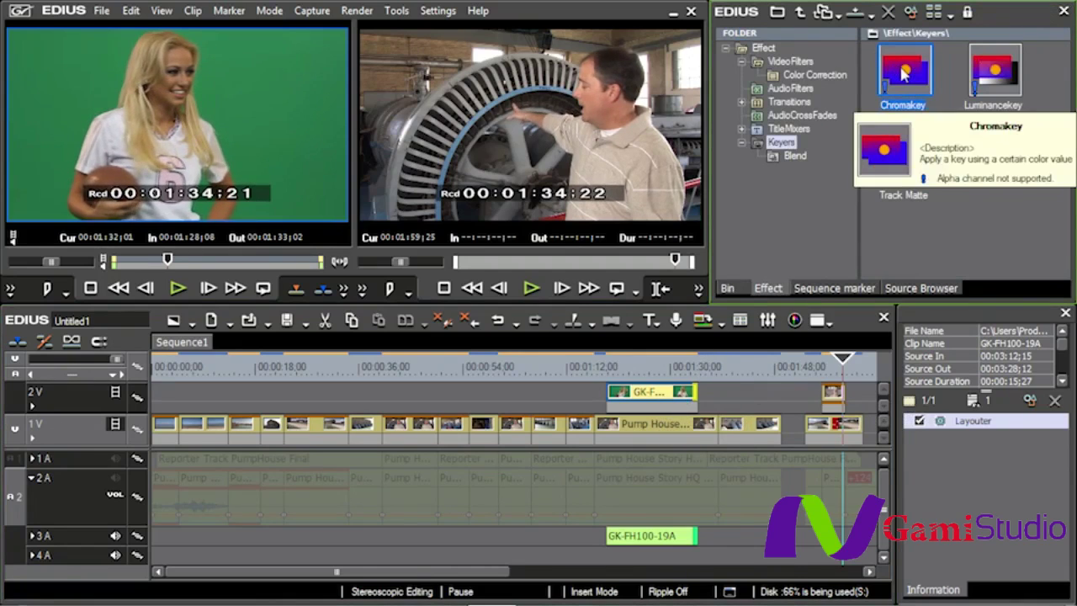
{"action": "left_click_drag", "start_coordinate": [903, 73], "coordinate": [656, 409]}
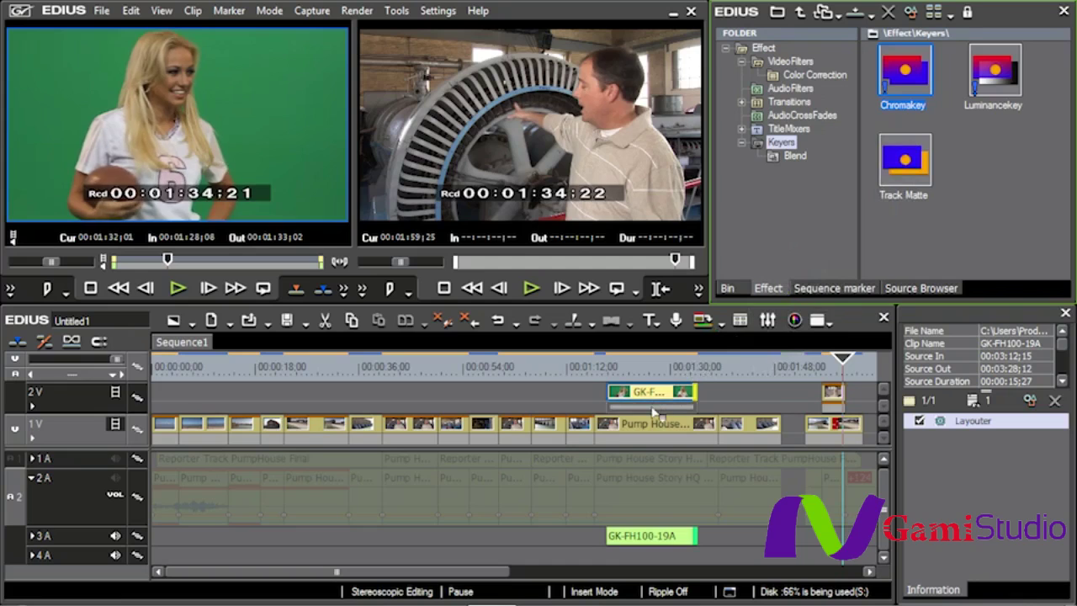
{"action": "left_click", "coordinate": [656, 410]}
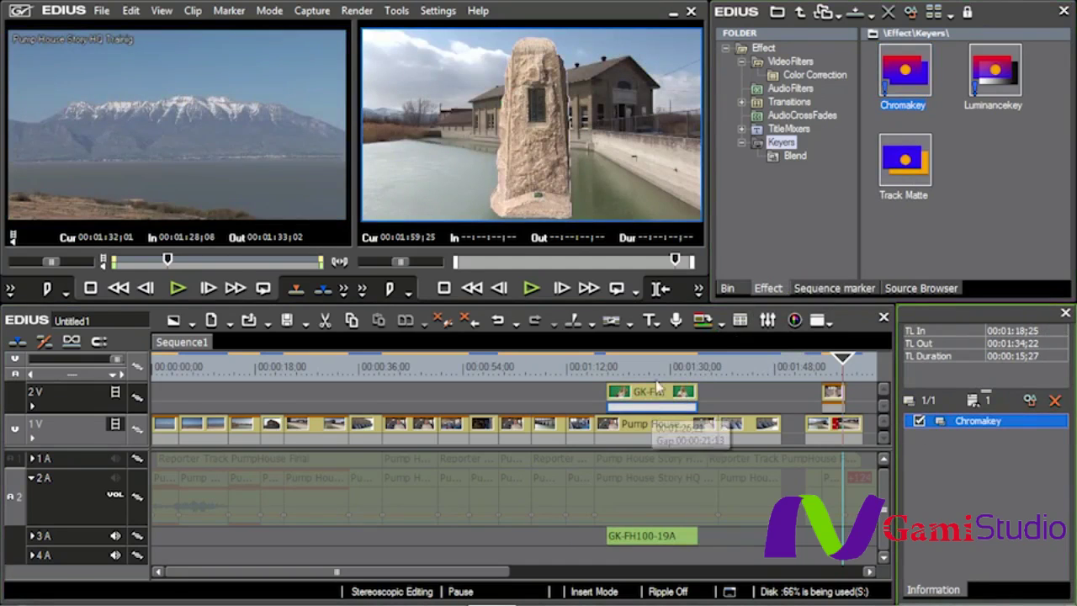
Step: Play the keyed woman over the pump house, then disable Chromakey to view raw footage
{"action": "left_click_drag", "start_coordinate": [656, 368], "coordinate": [606, 375]}
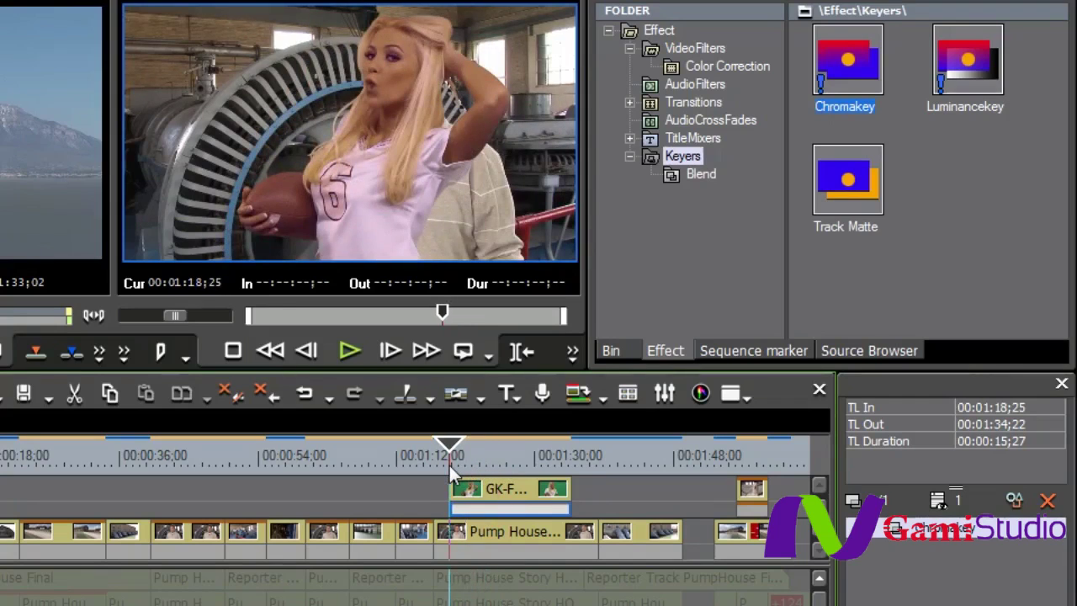
{"action": "key", "text": "space"}
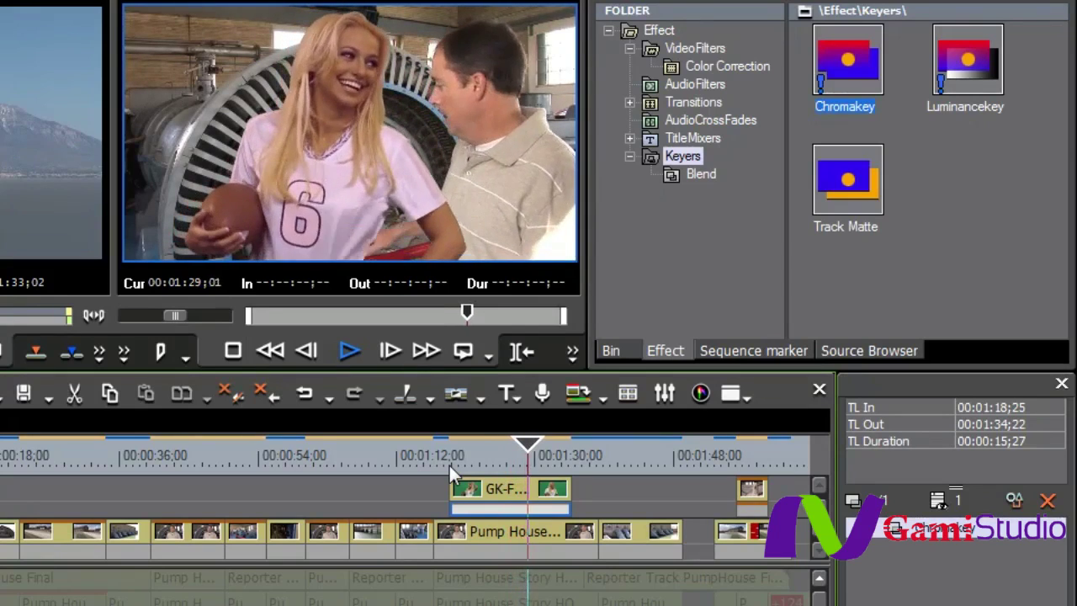
{"action": "key", "text": "space"}
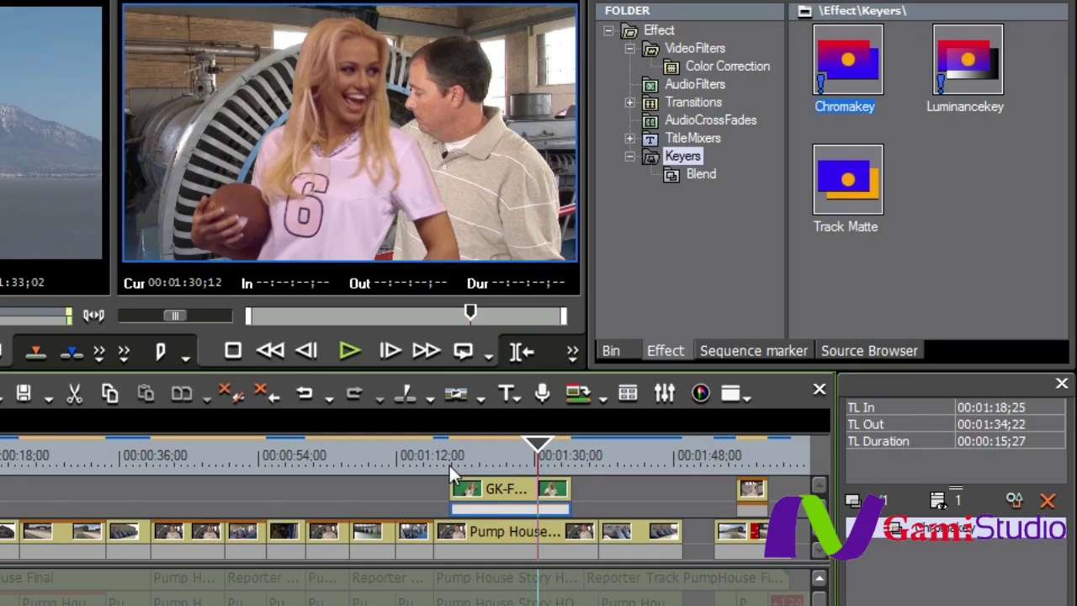
{"action": "left_click", "coordinate": [875, 532]}
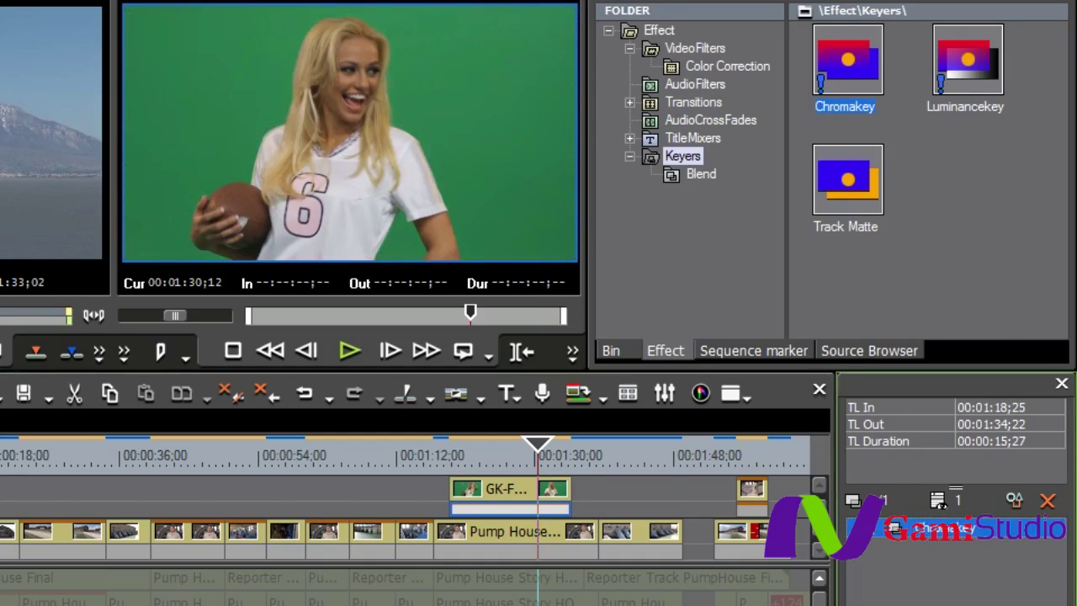
Step: Open Layouter for the GK-FH100-19A clip and shrink the layer to 23.10%
{"action": "left_click", "coordinate": [519, 496]}
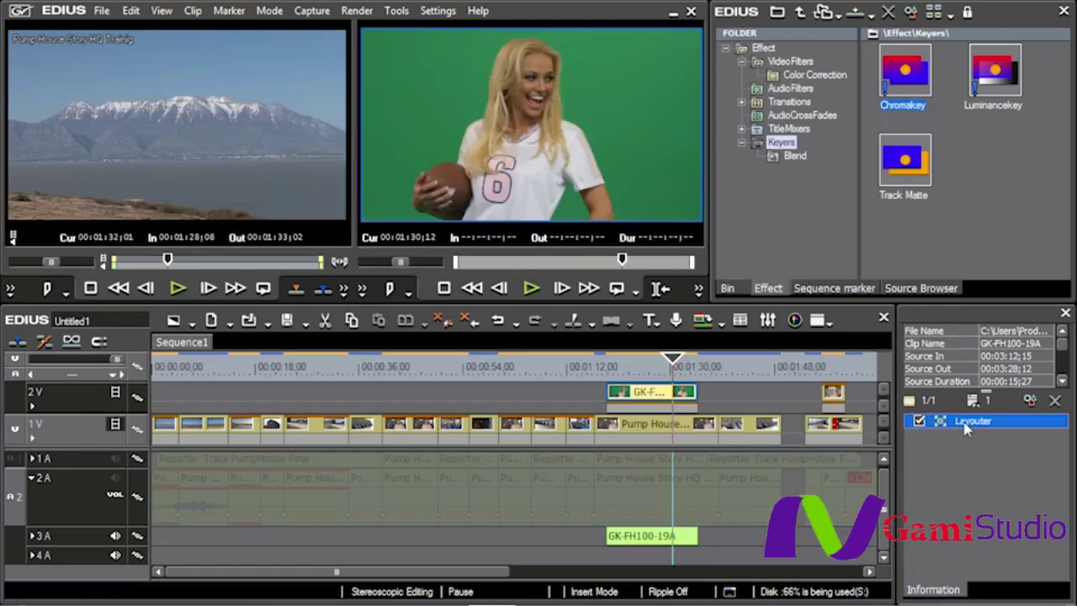
{"action": "double_click", "coordinate": [925, 527]}
{"action": "left_click_drag", "start_coordinate": [224, 109], "coordinate": [336, 172]}
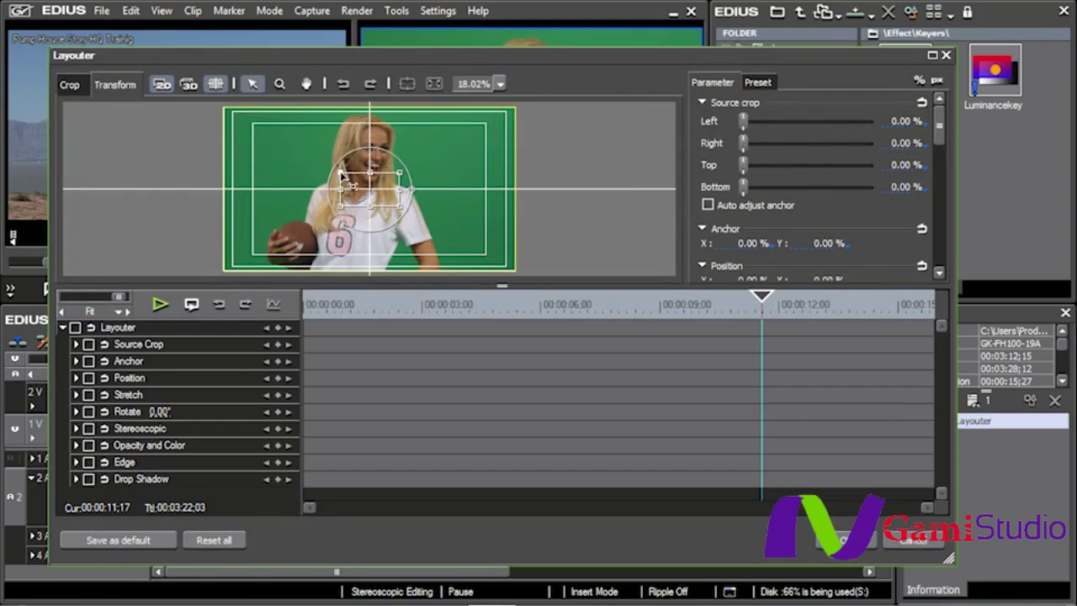
{"action": "left_click_drag", "start_coordinate": [341, 173], "coordinate": [335, 170]}
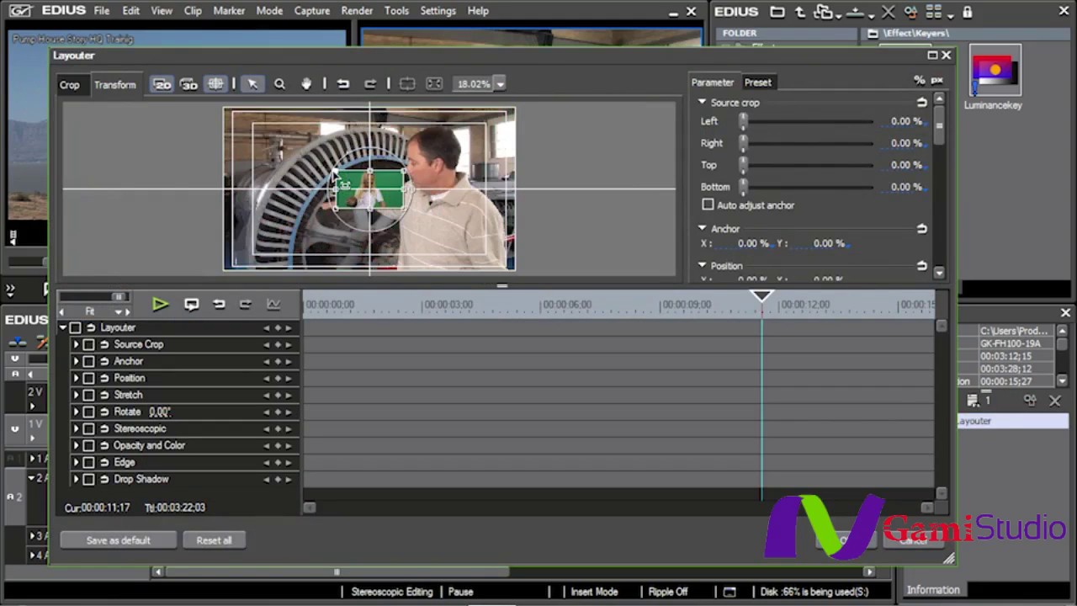
Step: Move the small layer into the lower-right corner at X 31.20%, Y 38.00%
{"action": "left_click_drag", "start_coordinate": [379, 181], "coordinate": [435, 238]}
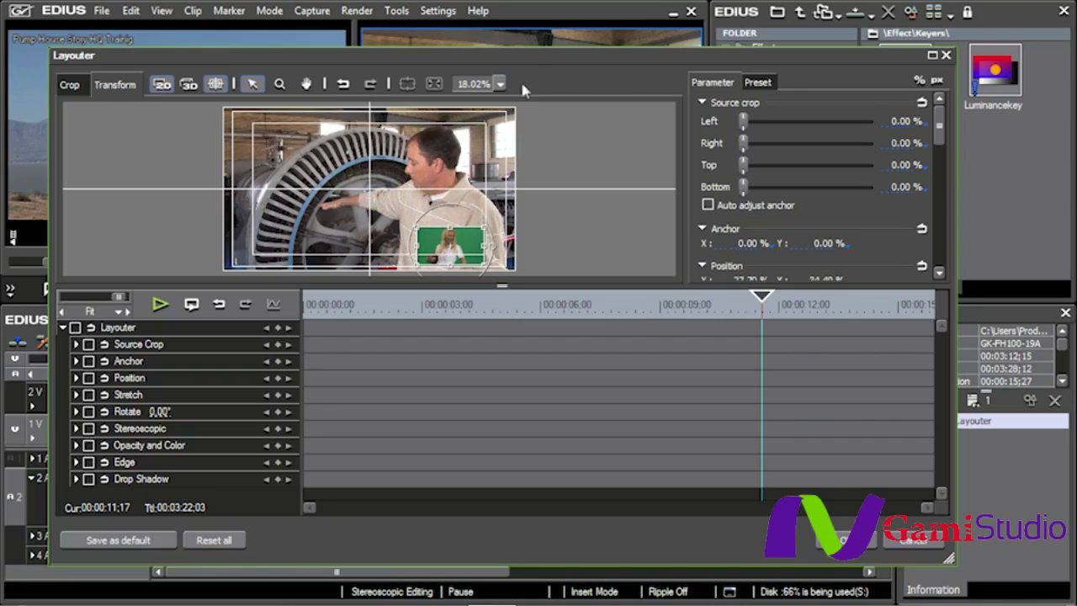
{"action": "left_click_drag", "start_coordinate": [534, 59], "coordinate": [517, 237]}
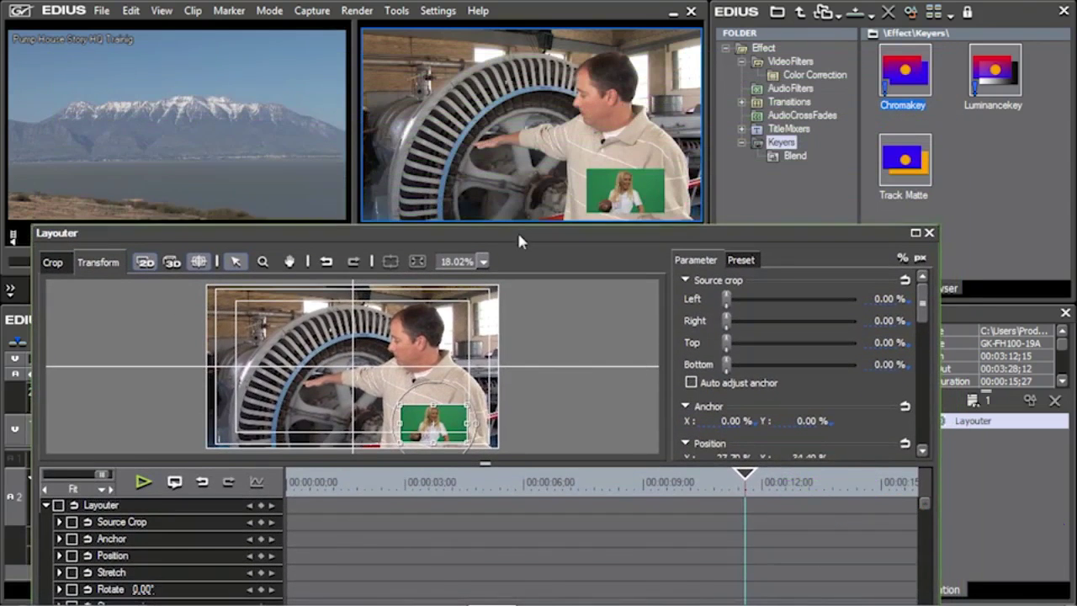
{"action": "left_click_drag", "start_coordinate": [439, 415], "coordinate": [446, 422]}
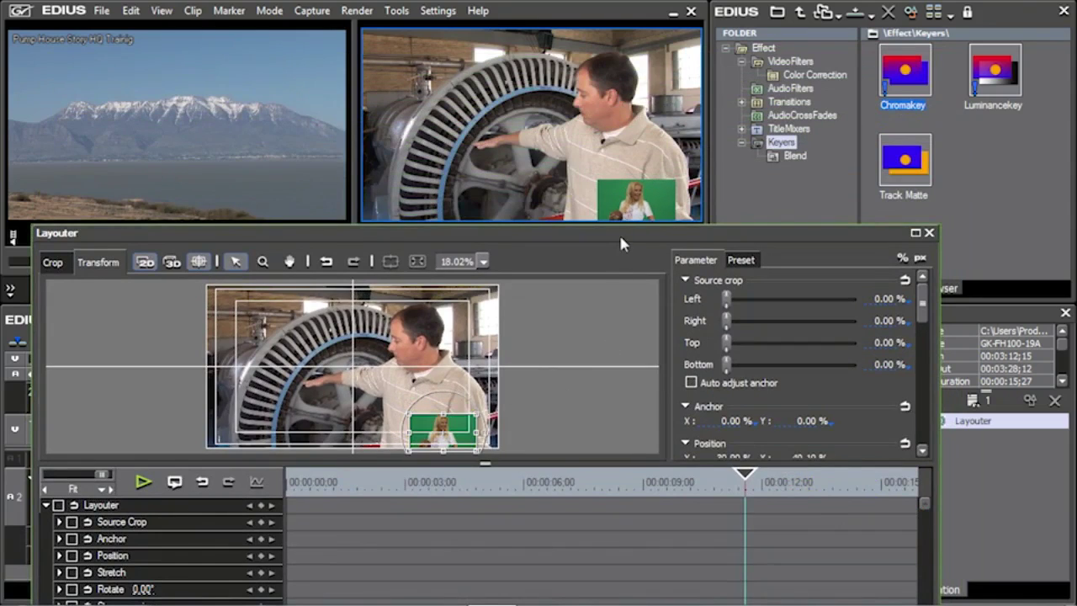
{"action": "left_click_drag", "start_coordinate": [618, 238], "coordinate": [620, 246]}
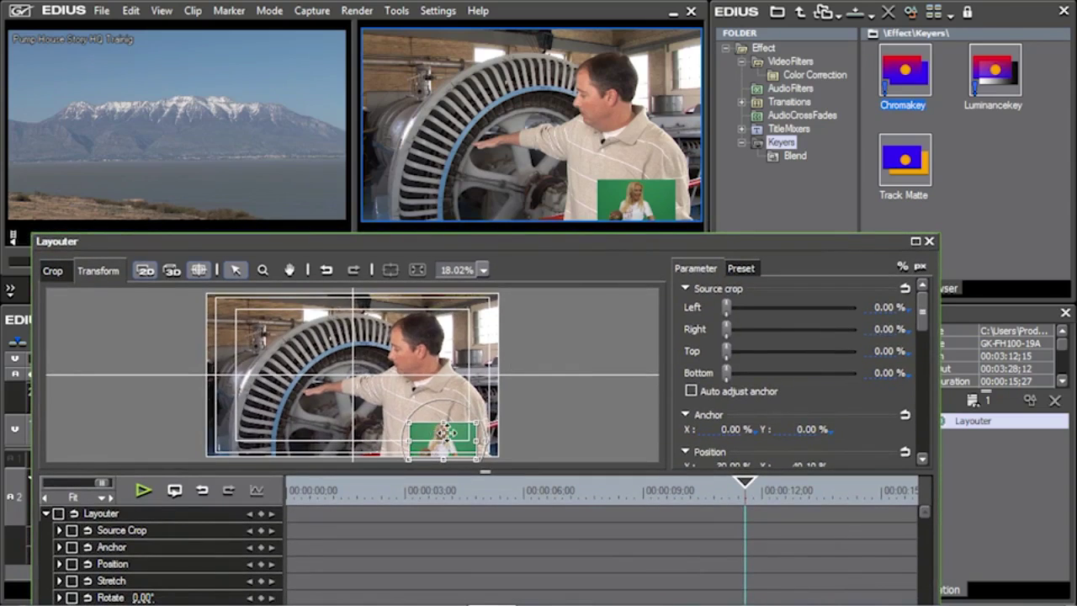
{"action": "left_click_drag", "start_coordinate": [447, 428], "coordinate": [449, 429]}
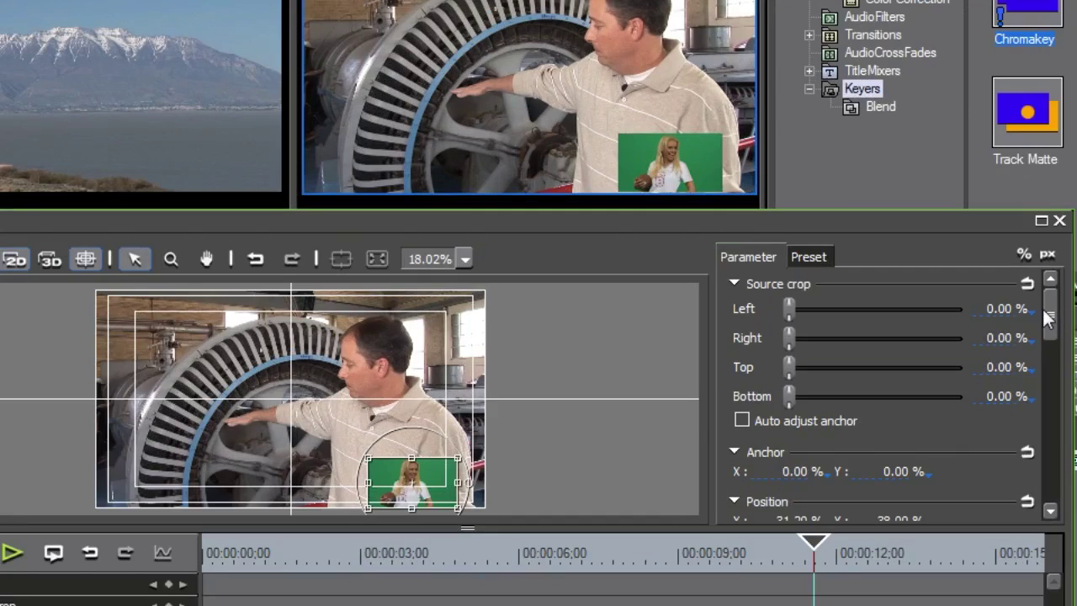
{"action": "left_click_drag", "start_coordinate": [922, 309], "coordinate": [921, 339]}
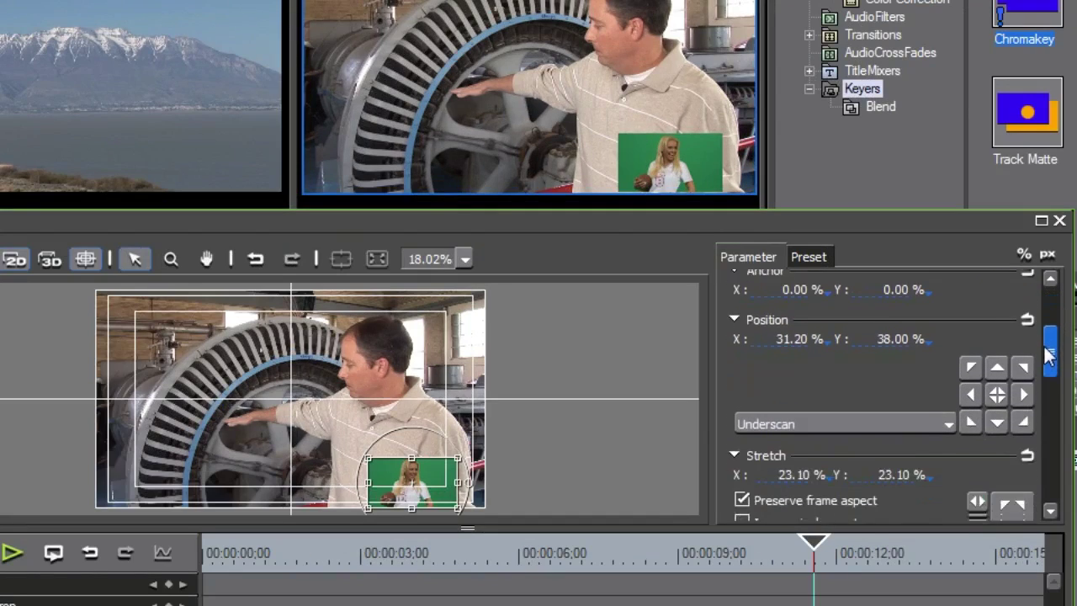
{"action": "left_click_drag", "start_coordinate": [1050, 353], "coordinate": [1044, 438]}
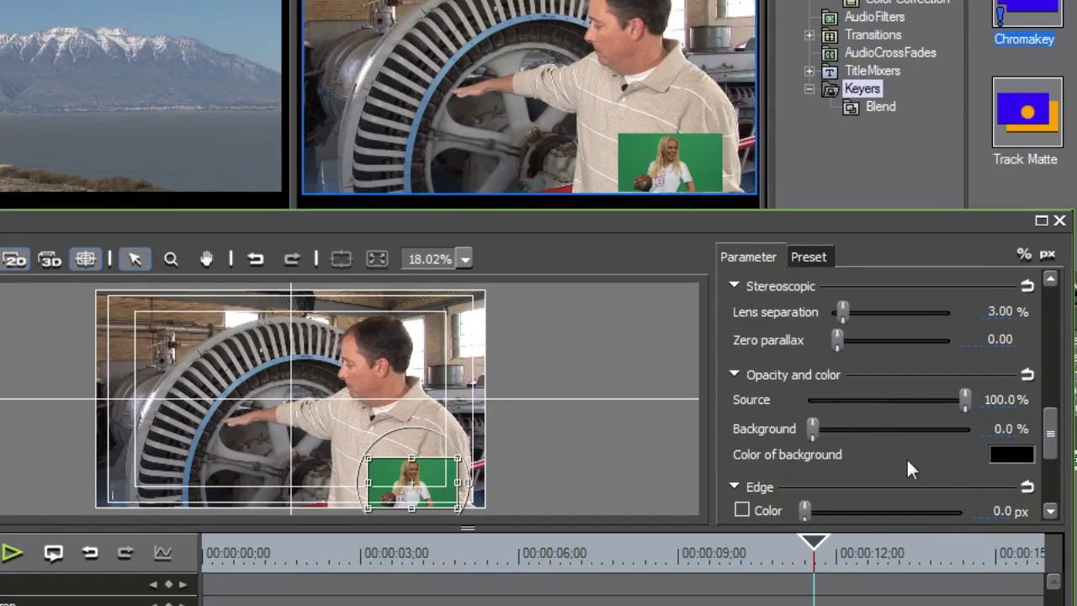
Step: Sample the green screen as the Layouter background colour and set Background opacity to 100%
{"action": "left_click", "coordinate": [1004, 449]}
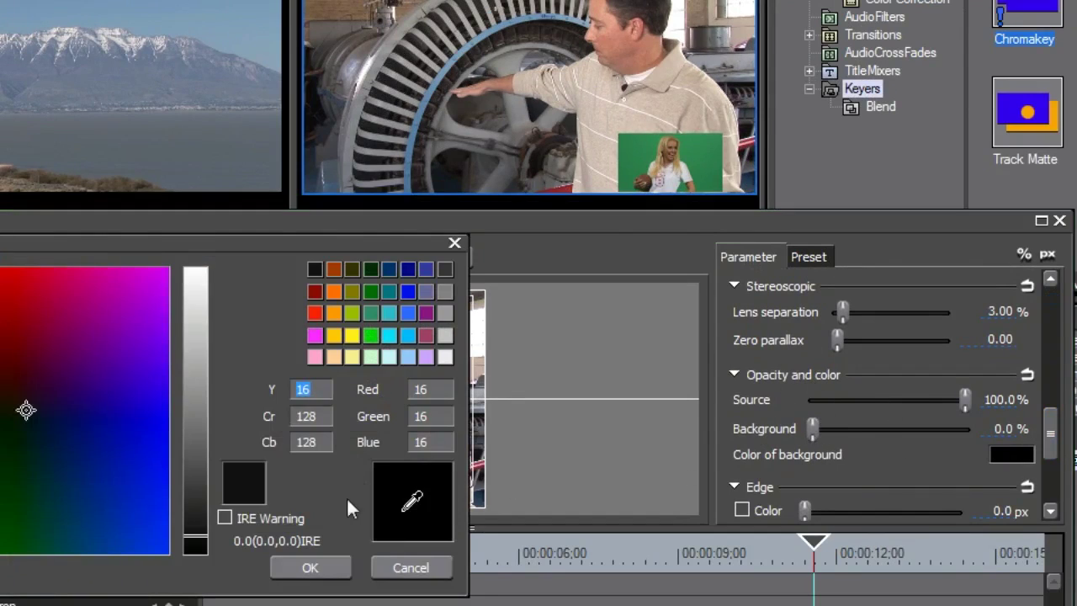
{"action": "left_click_drag", "start_coordinate": [418, 500], "coordinate": [699, 164]}
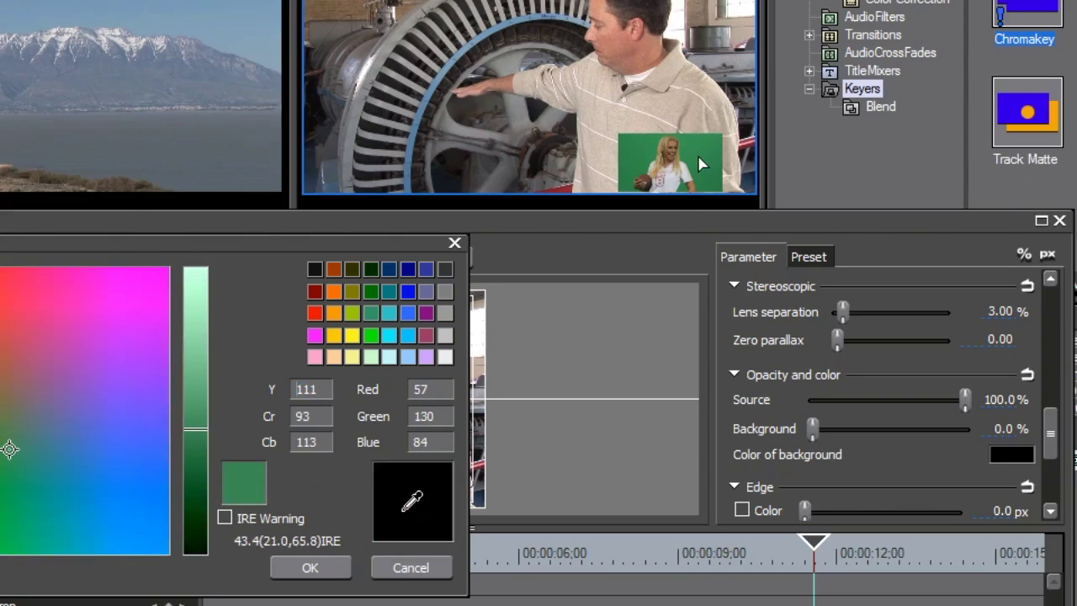
{"action": "left_click", "coordinate": [308, 569]}
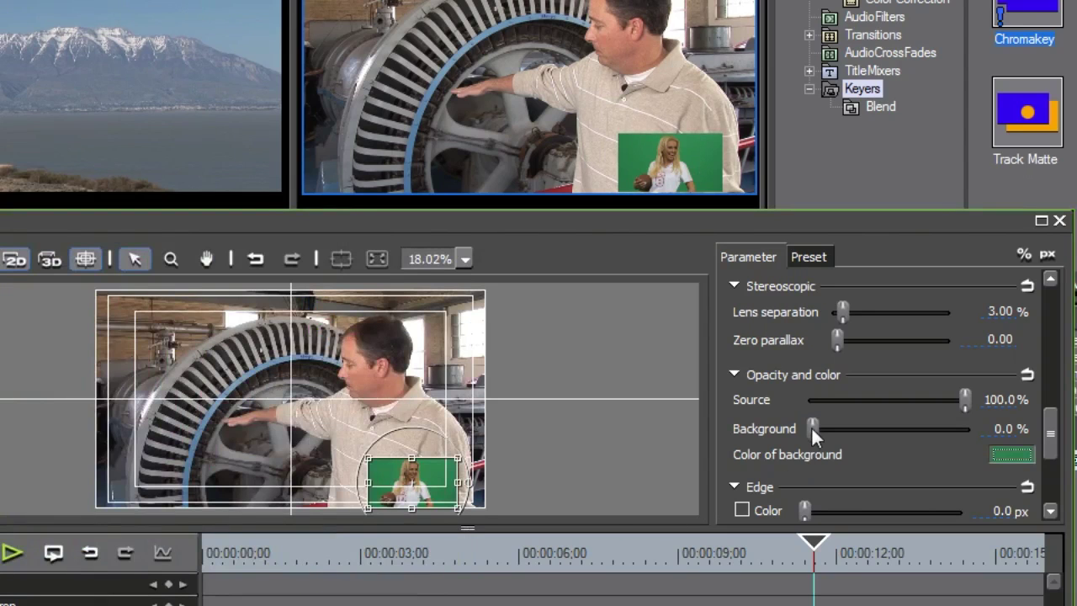
{"action": "left_click_drag", "start_coordinate": [820, 430], "coordinate": [970, 430]}
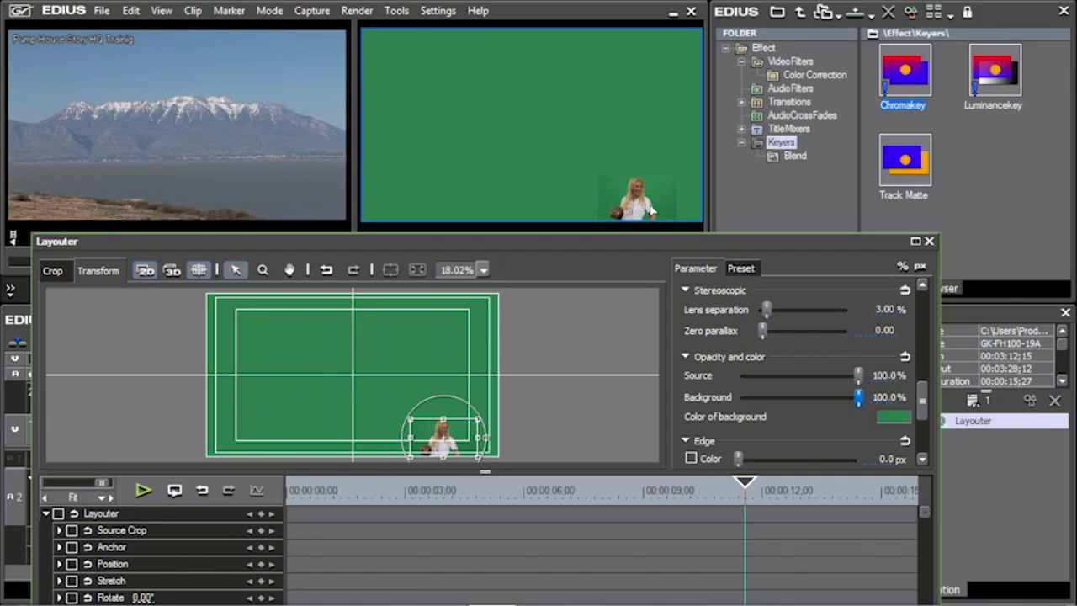
Step: Close Layouter and re-enable Chromakey on the woman's clip
{"action": "left_click_drag", "start_coordinate": [738, 249], "coordinate": [734, 84]}
{"action": "left_click", "coordinate": [829, 560]}
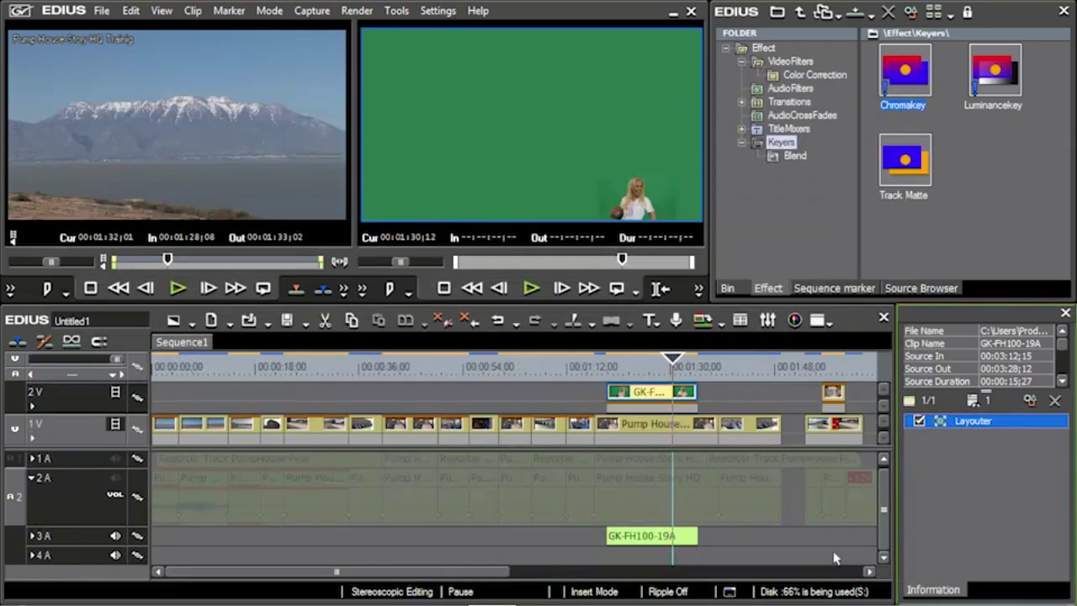
{"action": "left_click", "coordinate": [695, 413]}
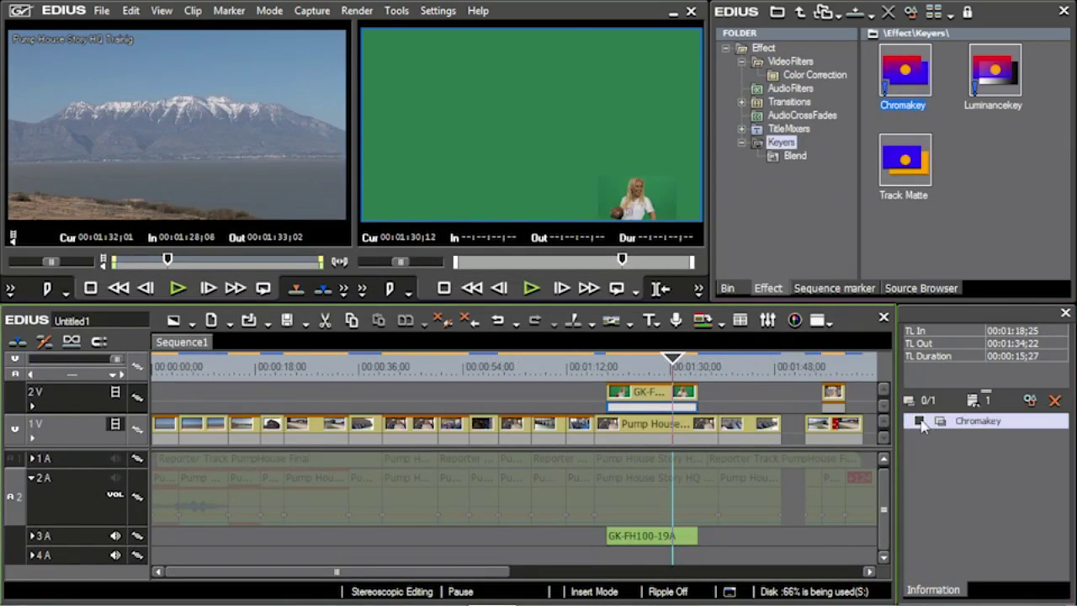
{"action": "left_click", "coordinate": [920, 421]}
Step: Preview the composite from the clip start, stopping at 01:30:17, and select her clip
{"action": "left_click", "coordinate": [613, 372]}
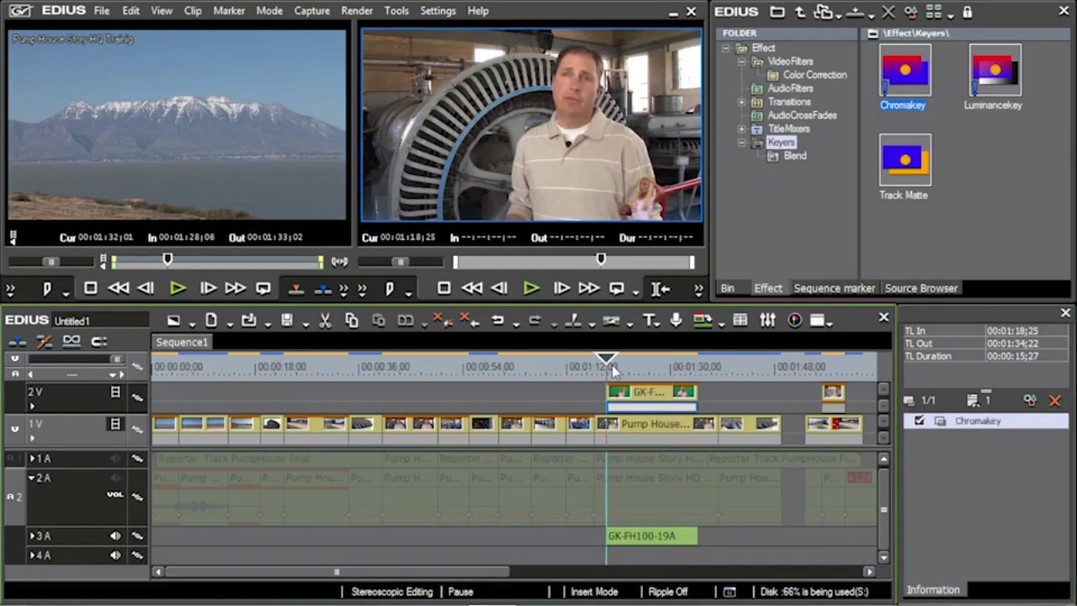
{"action": "key", "text": "space"}
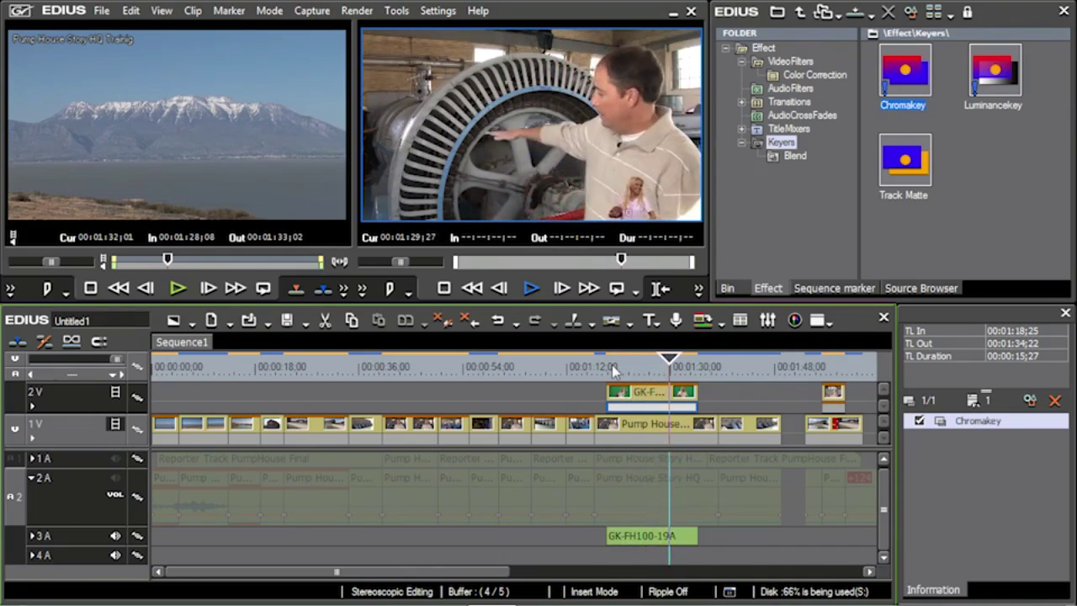
{"action": "key", "text": "space"}
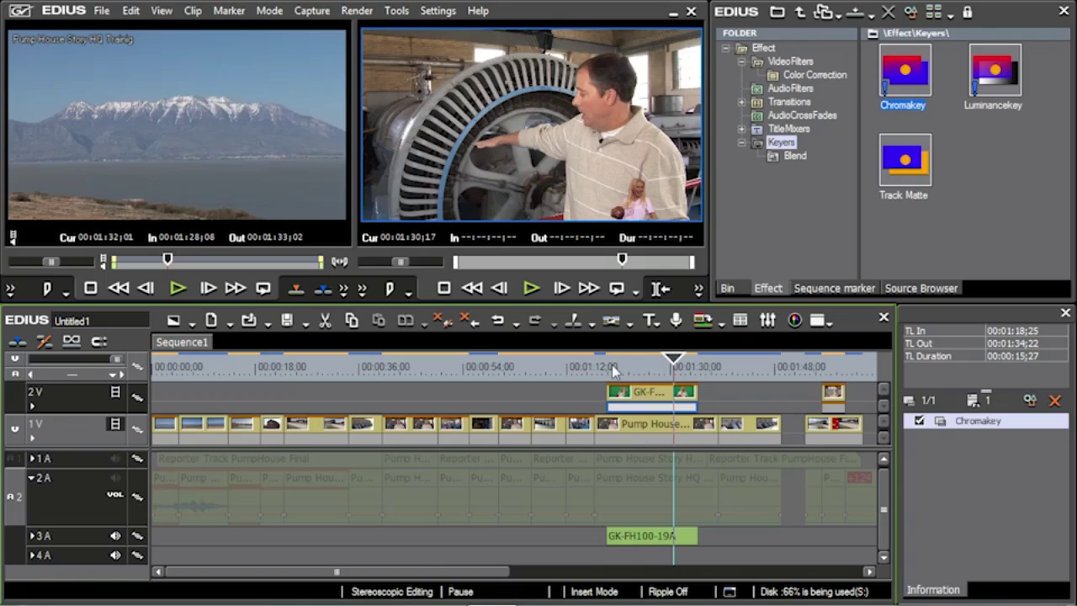
{"action": "left_click", "coordinate": [659, 398]}
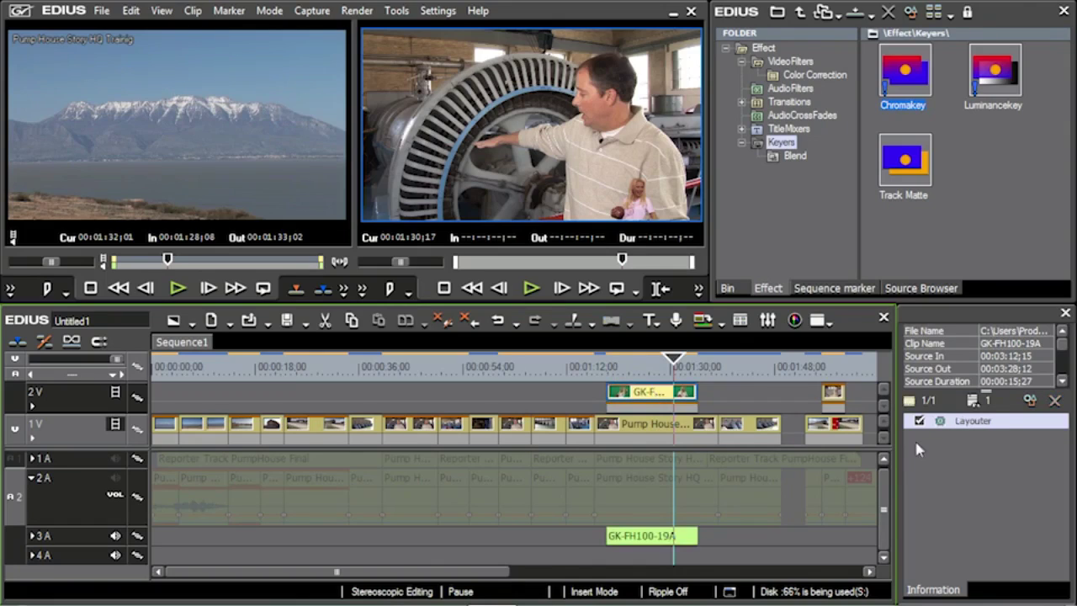
Step: Keyframe all Layouter parameters so the woman starts off-screen right and slides in by 0:25
{"action": "double_click", "coordinate": [959, 423]}
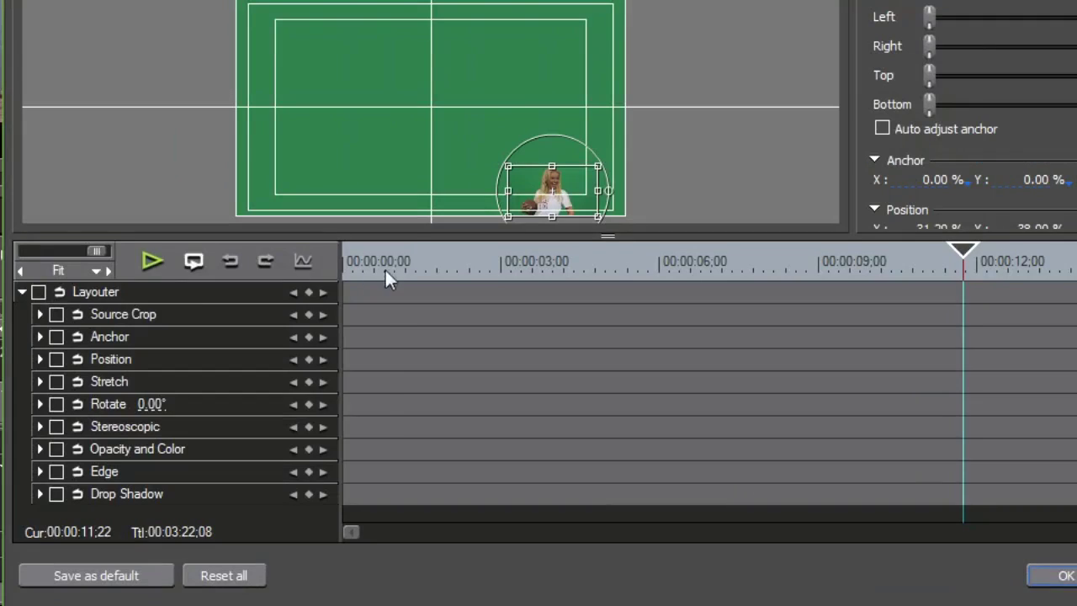
{"action": "left_click_drag", "start_coordinate": [303, 324], "coordinate": [281, 326]}
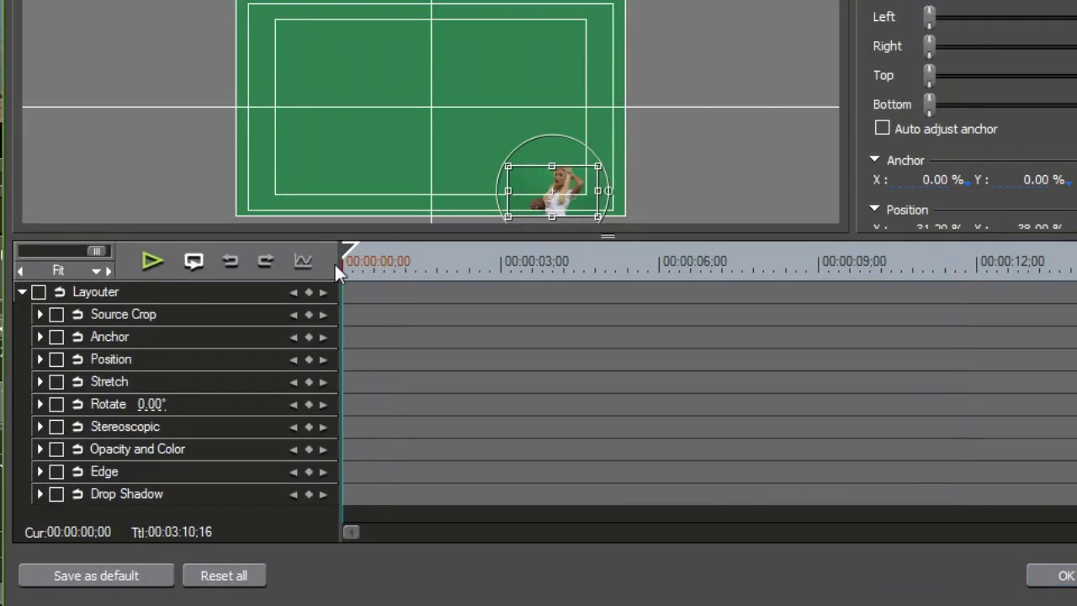
{"action": "left_click", "coordinate": [38, 291]}
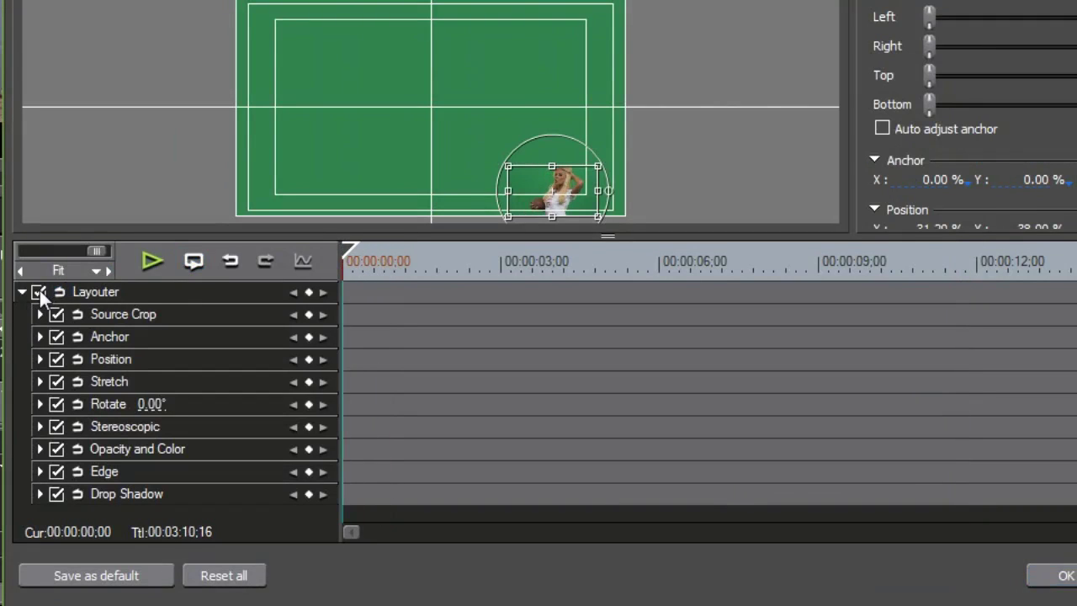
{"action": "left_click", "coordinate": [526, 177]}
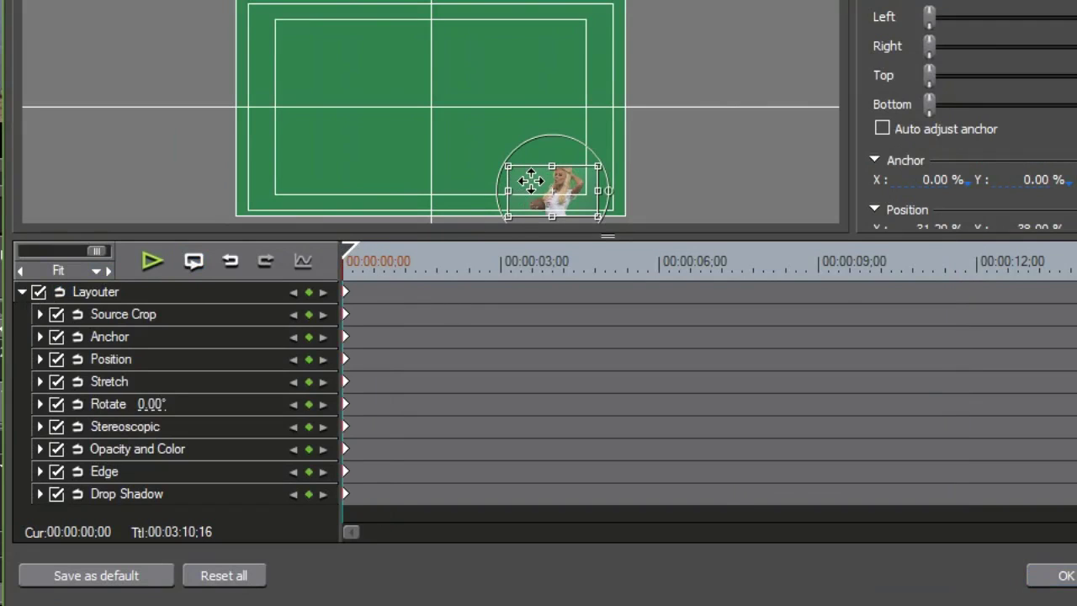
{"action": "left_click_drag", "start_coordinate": [530, 179], "coordinate": [649, 174]}
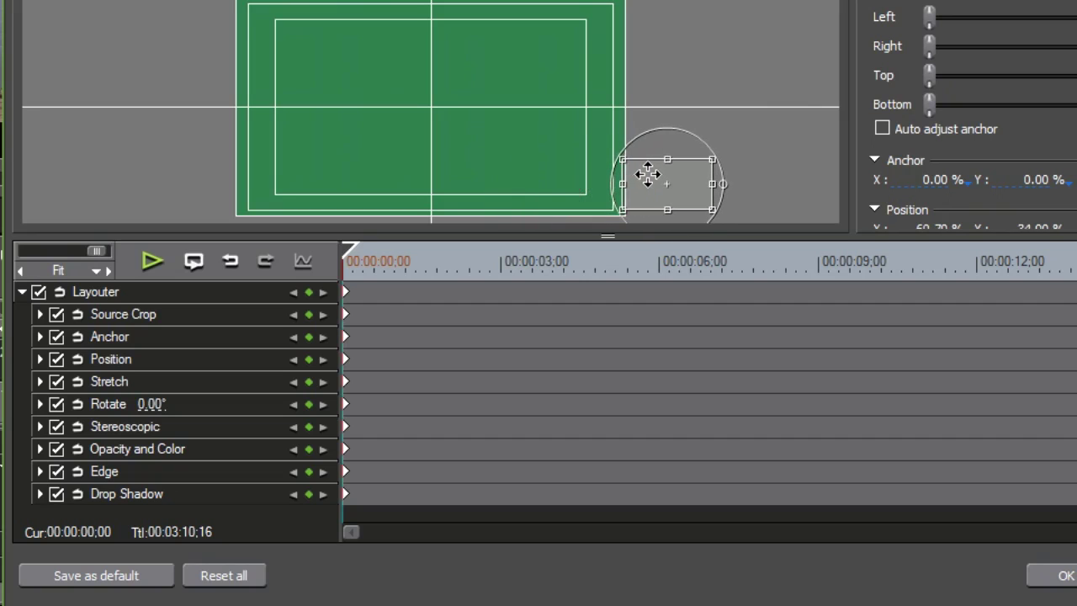
{"action": "left_click_drag", "start_coordinate": [346, 256], "coordinate": [386, 261]}
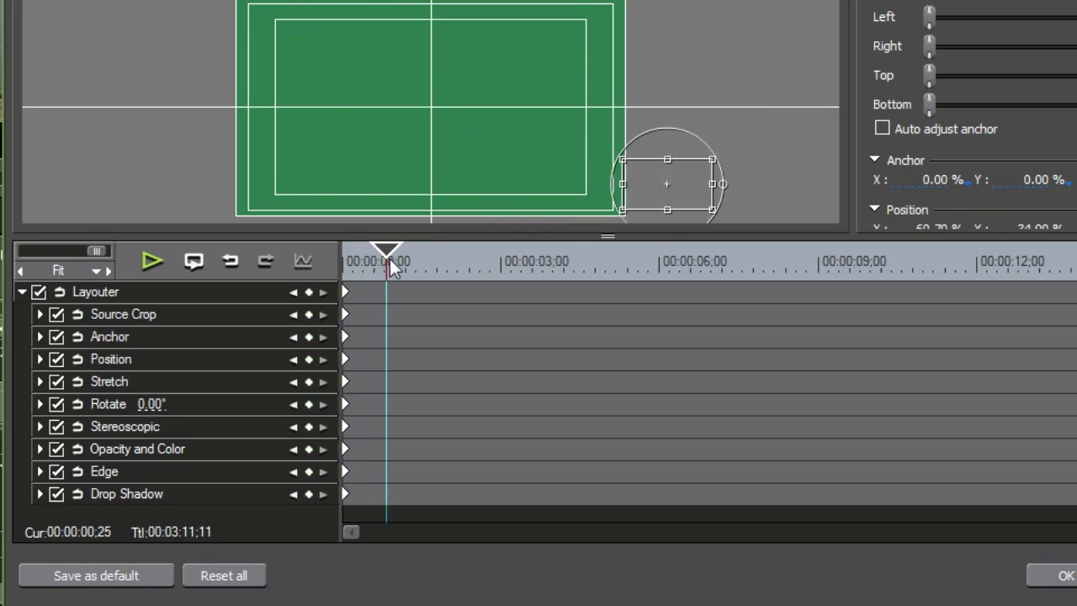
{"action": "left_click", "coordinate": [682, 170]}
{"action": "left_click_drag", "start_coordinate": [682, 170], "coordinate": [550, 180]}
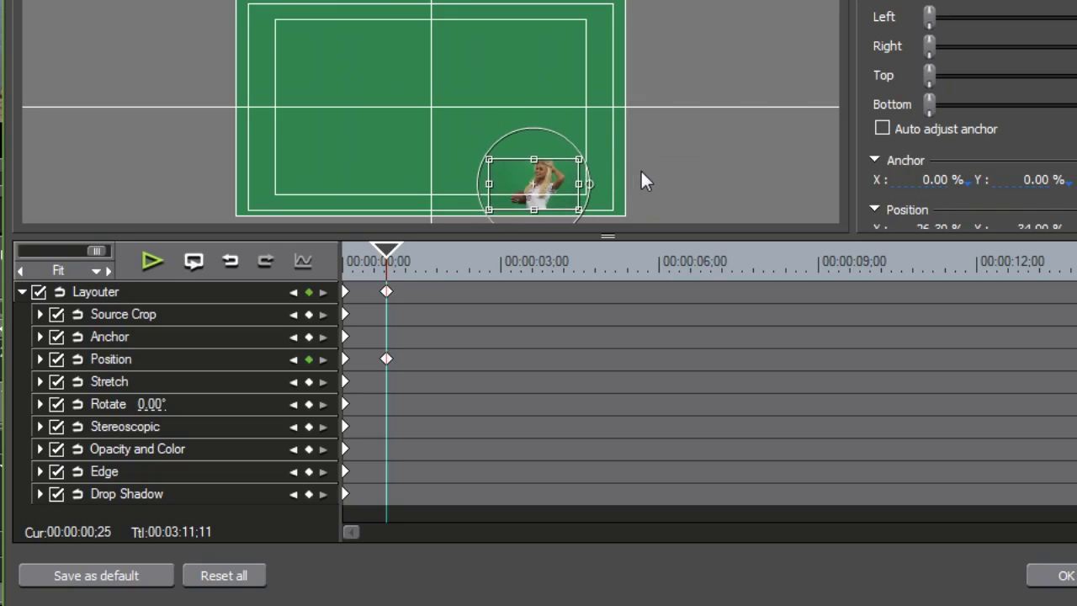
Step: Add keyframes at 00:00:14:24 and move her off to the right on the last frame
{"action": "left_click_drag", "start_coordinate": [393, 253], "coordinate": [1076, 257]}
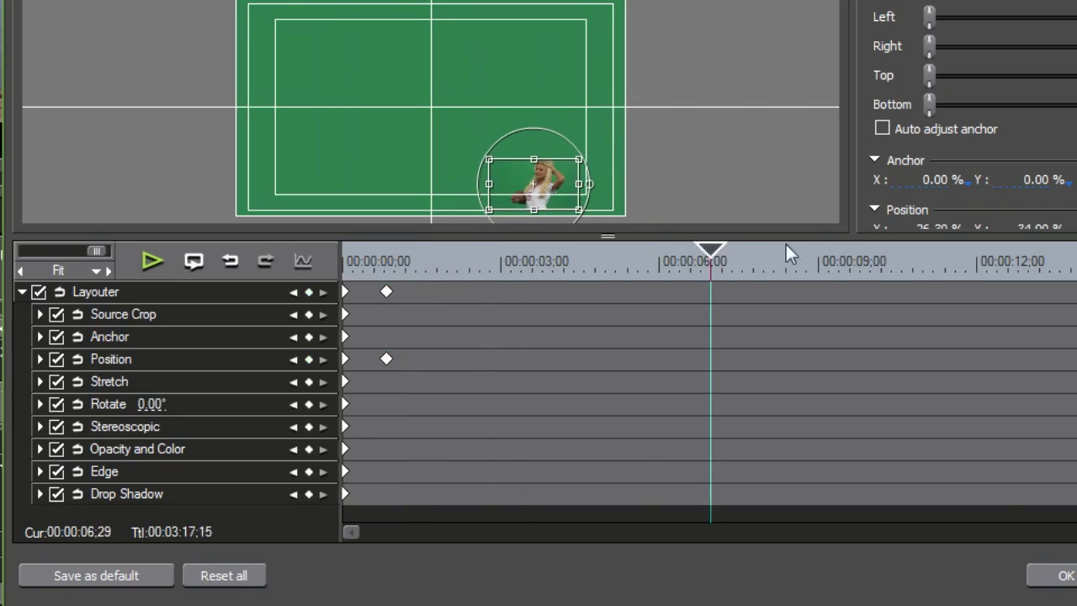
{"action": "left_click_drag", "start_coordinate": [857, 319], "coordinate": [872, 320]}
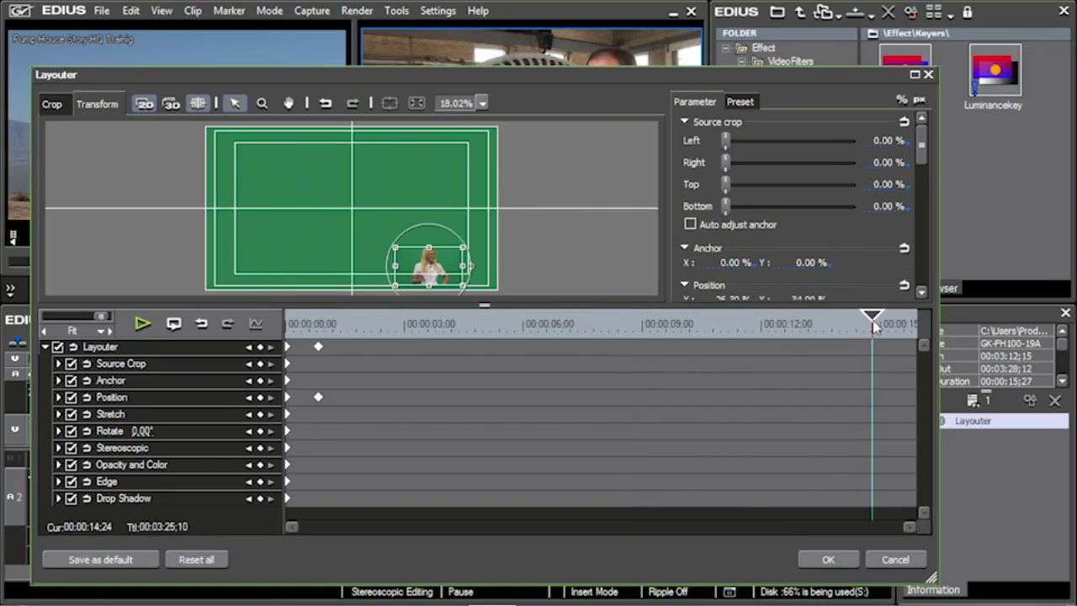
{"action": "left_click", "coordinate": [448, 264]}
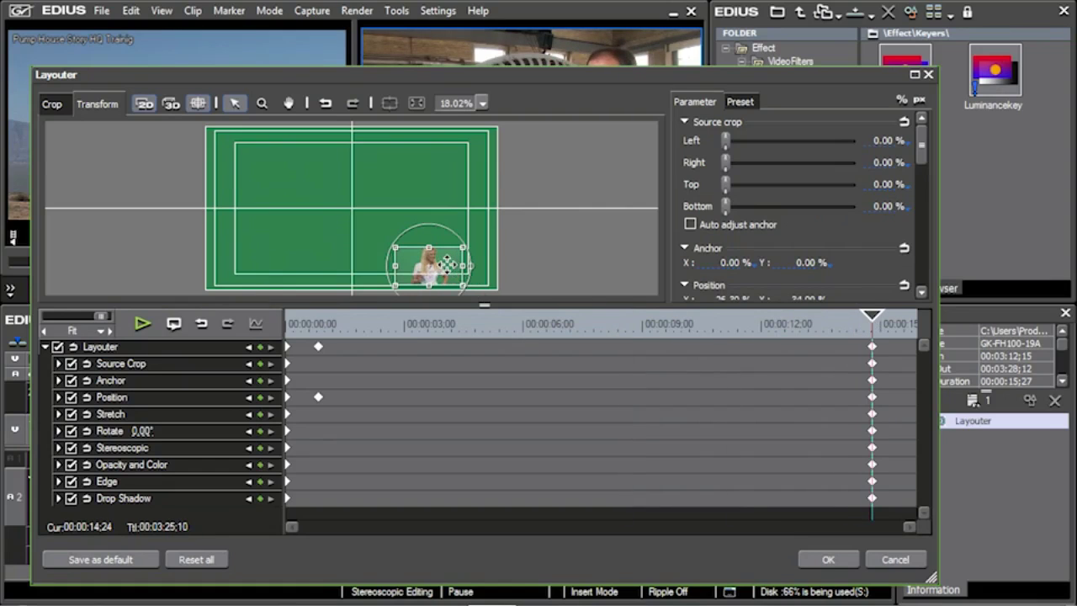
{"action": "left_click_drag", "start_coordinate": [872, 316], "coordinate": [916, 316]}
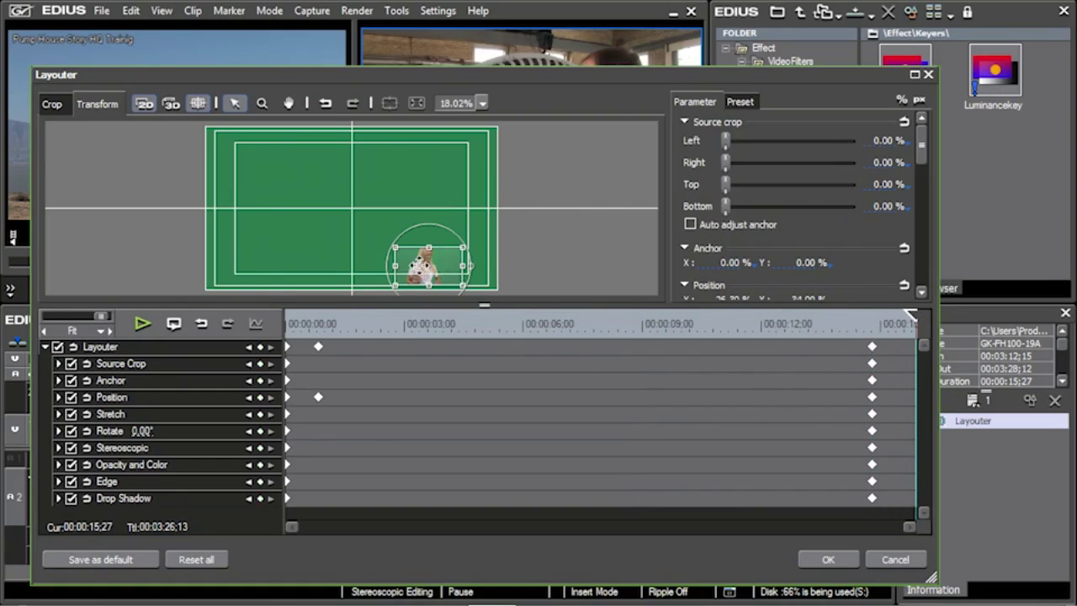
{"action": "left_click_drag", "start_coordinate": [430, 264], "coordinate": [534, 266]}
Step: Apply the Layouter animation and play from 01:17:16 to 01:35:16 as she exits right
{"action": "left_click", "coordinate": [827, 560]}
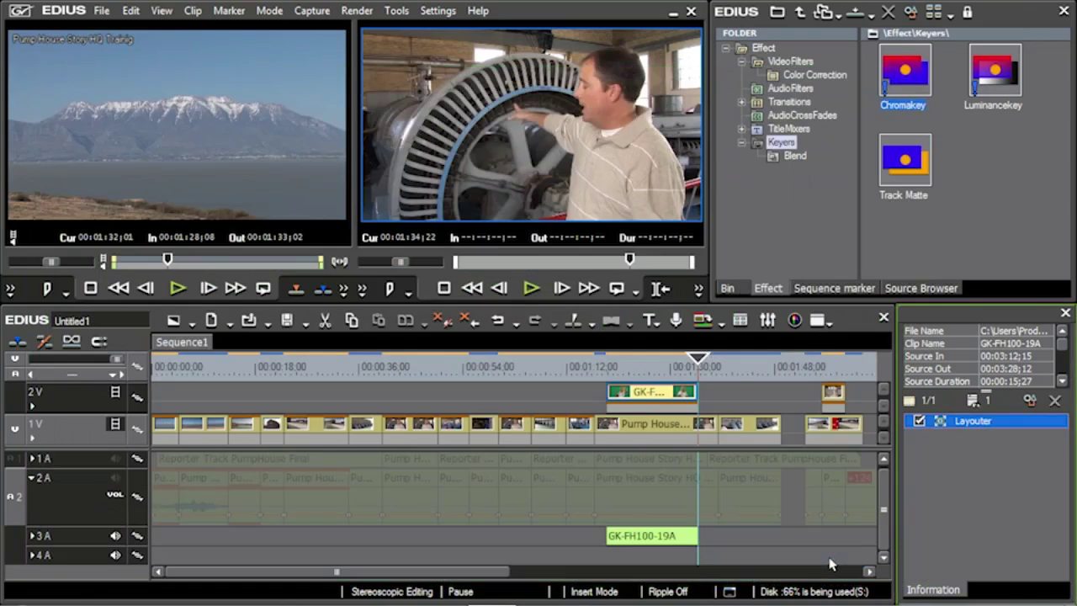
{"action": "left_click", "coordinate": [599, 368]}
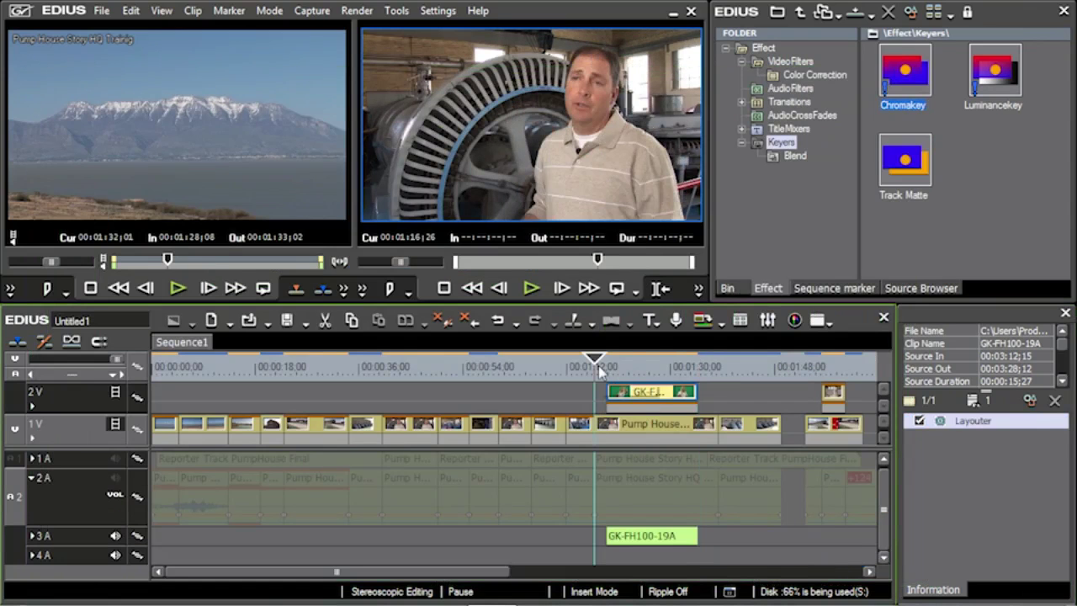
{"action": "key", "text": "space"}
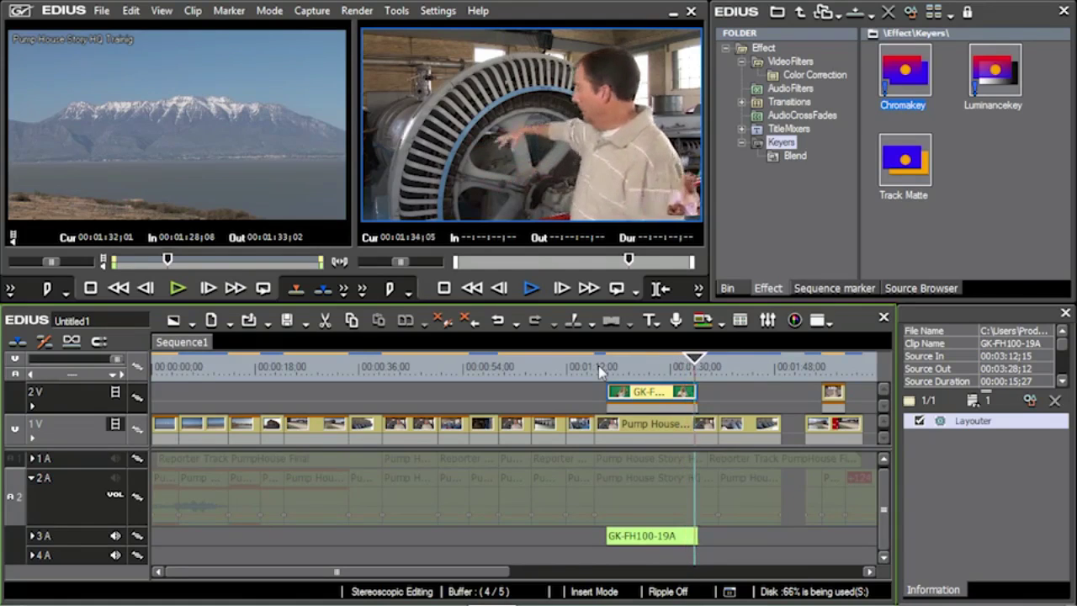
{"action": "key", "text": "space"}
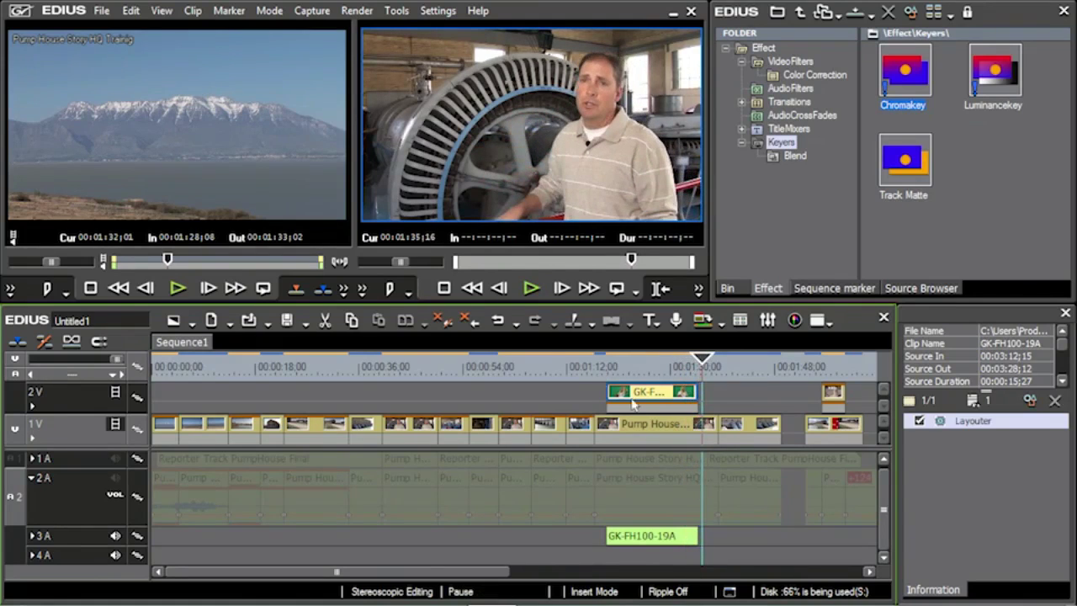
{"action": "left_click", "coordinate": [658, 411]}
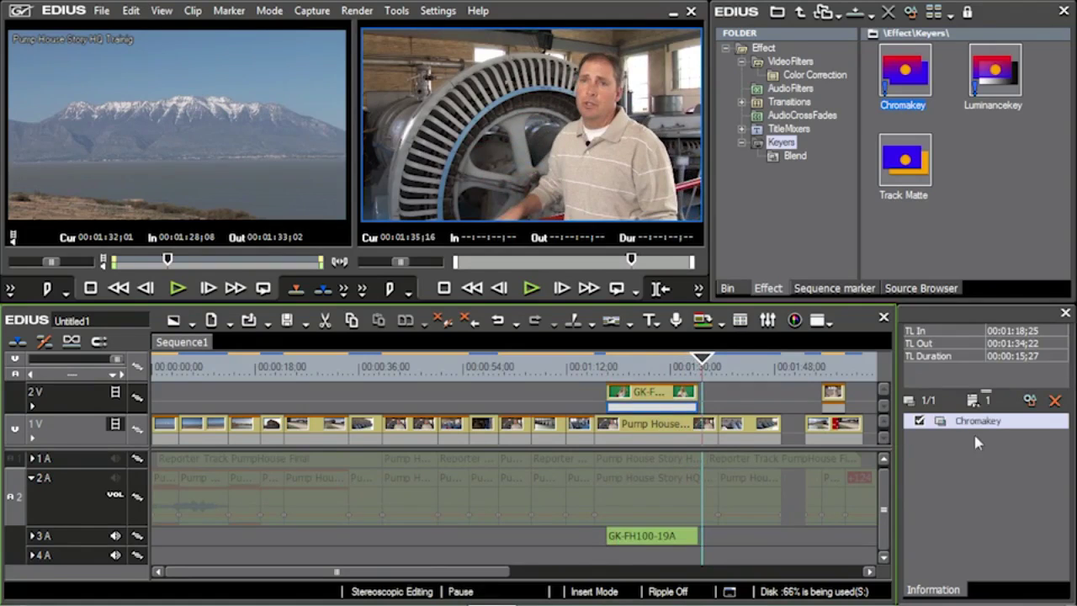
{"action": "double_click", "coordinate": [981, 423]}
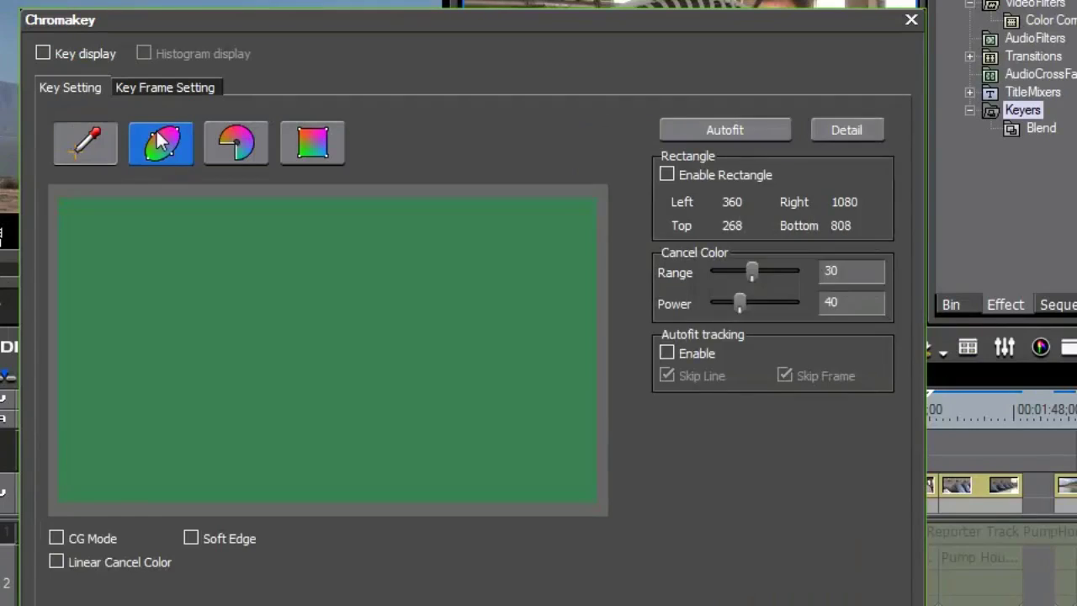
{"action": "left_click", "coordinate": [135, 166]}
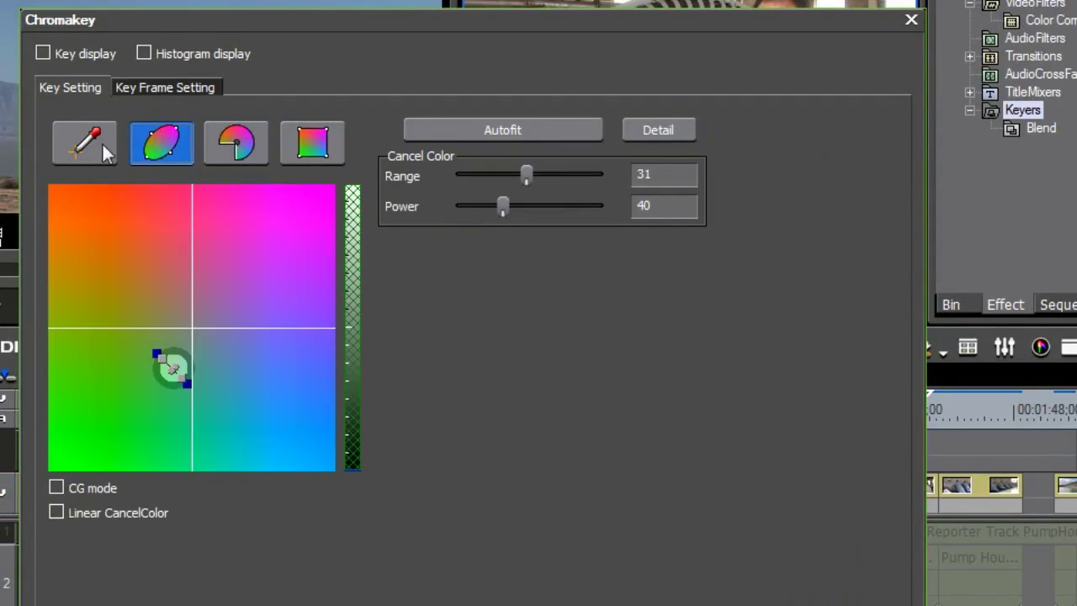
{"action": "left_click", "coordinate": [144, 54]}
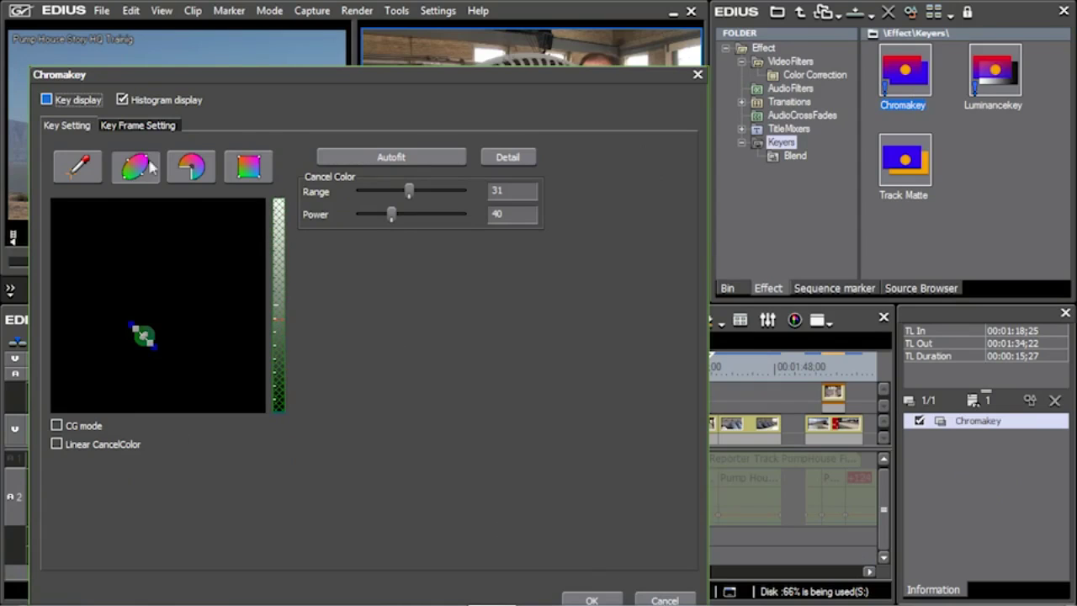
{"action": "left_click", "coordinate": [80, 167]}
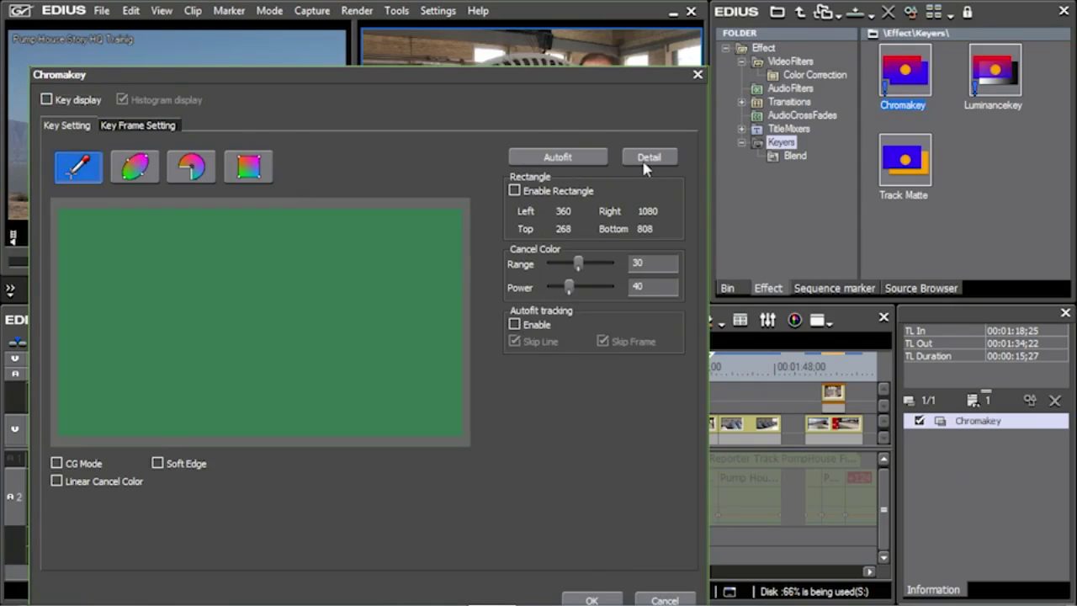
{"action": "left_click", "coordinate": [644, 164]}
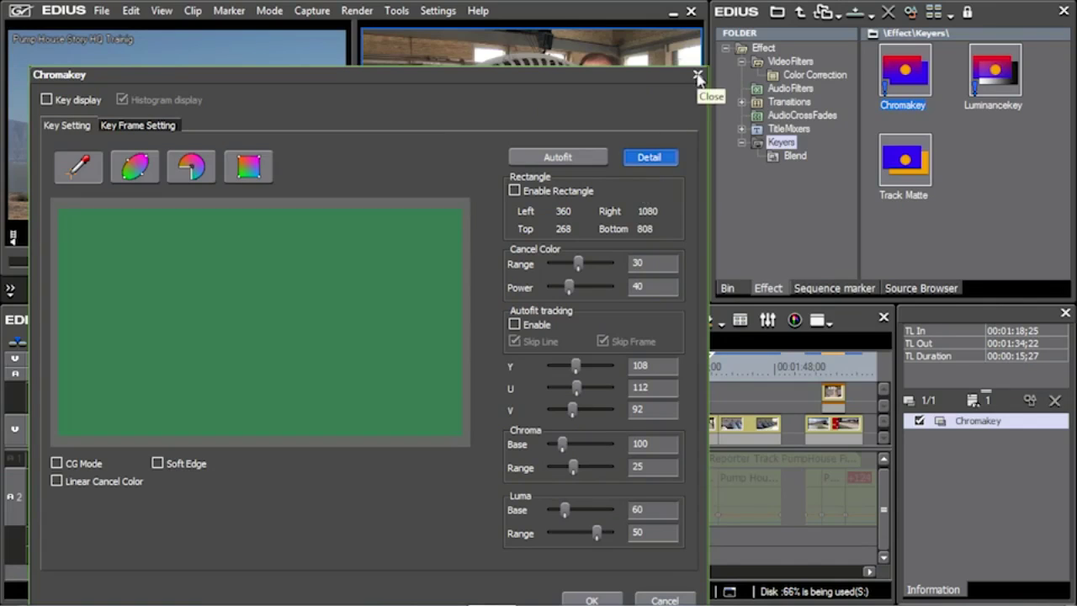
{"action": "left_click", "coordinate": [697, 78]}
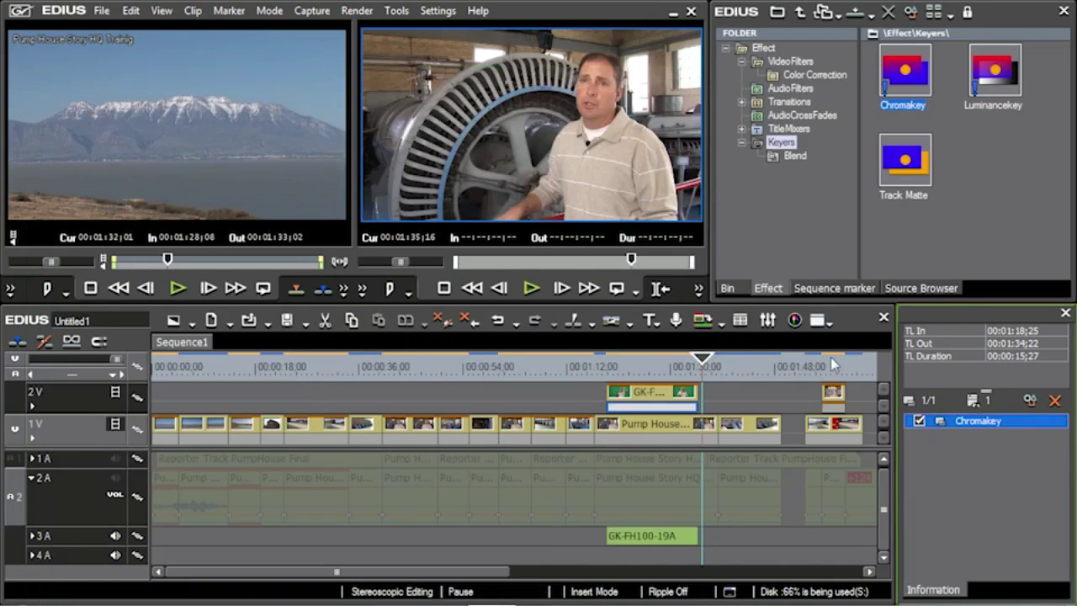